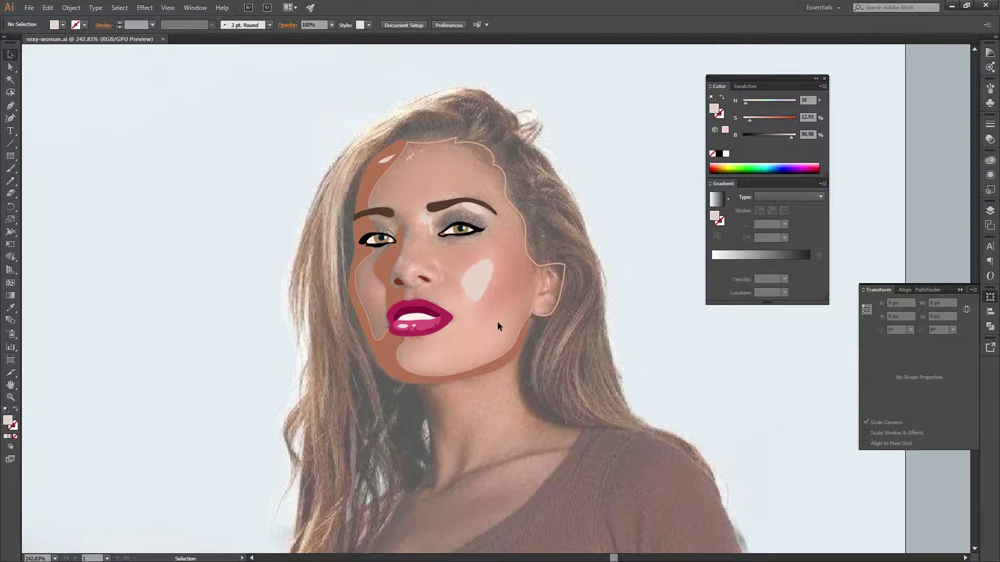
- Switch to the Pencil tool (N) to trace inside the ear
key(n)
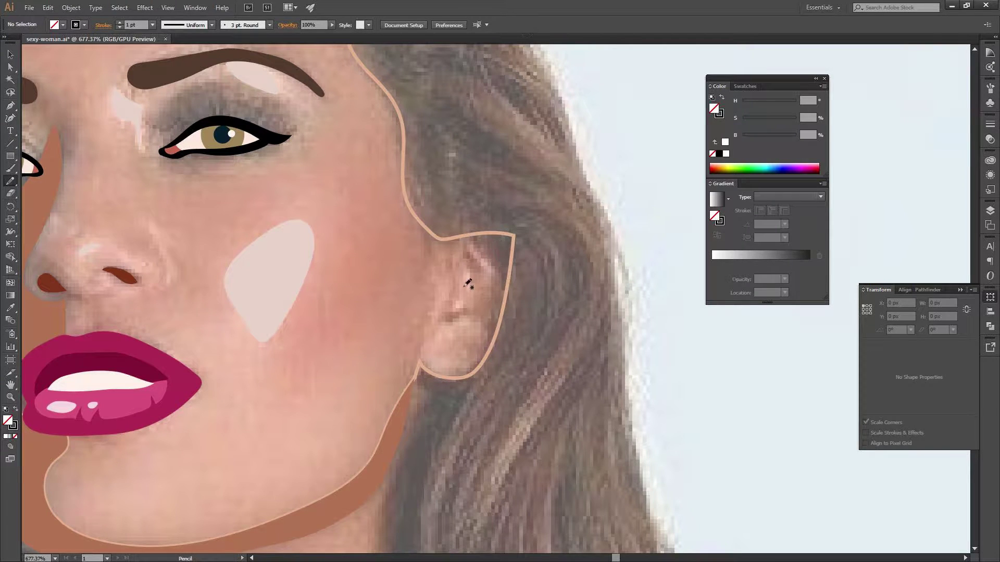
- Accept the Pencil Tool Options and trace the ear's inner fold with a pencil curve
key(Return)
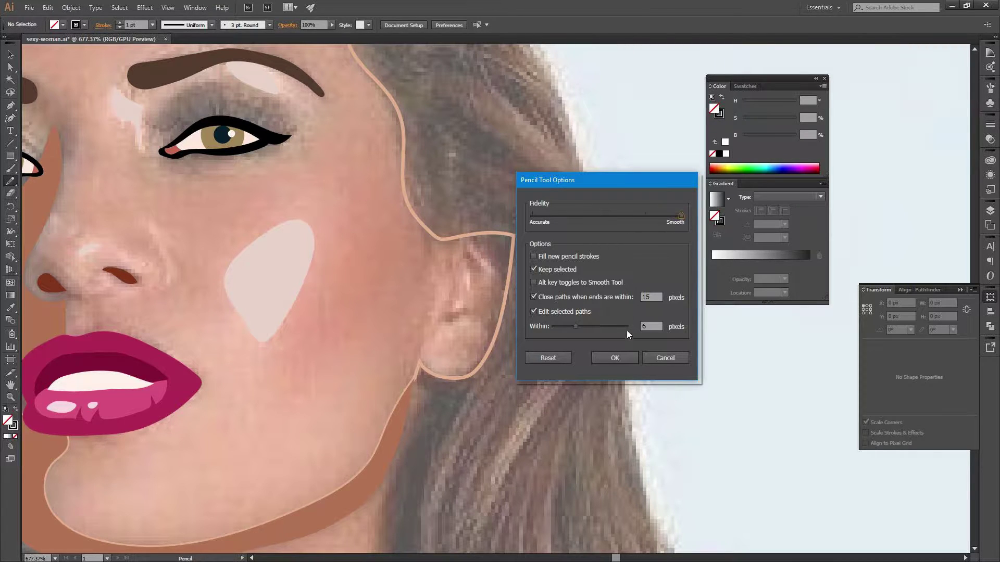
click(624, 357)
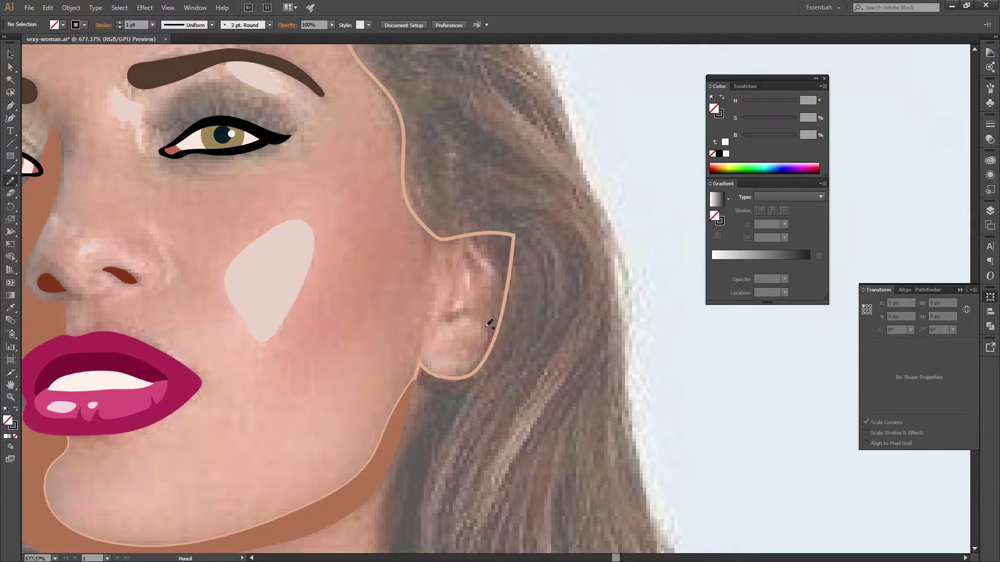
mouse_move(488, 324)
mouse_down()
mouse_move(452, 320)
mouse_move(451, 263)
mouse_up()
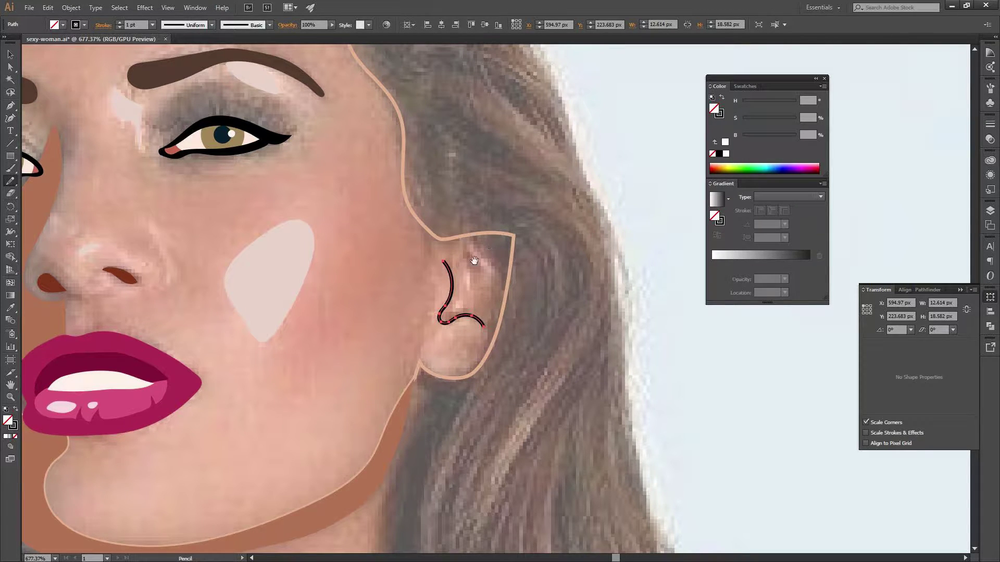
drag(474, 260, 344, 431)
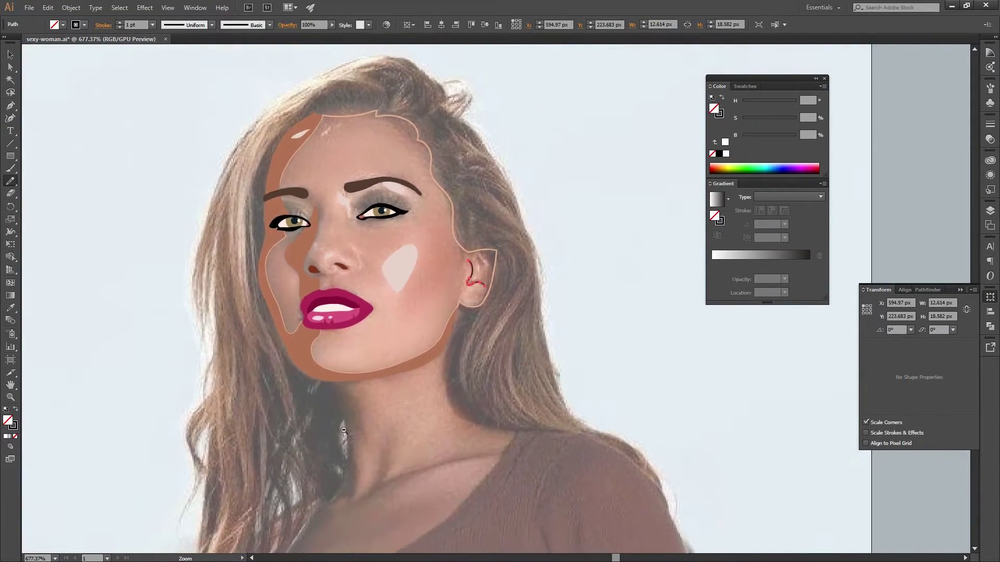
- Trace the collarbone line and set Pencil fidelity to the middle setting
drag(349, 471, 440, 318)
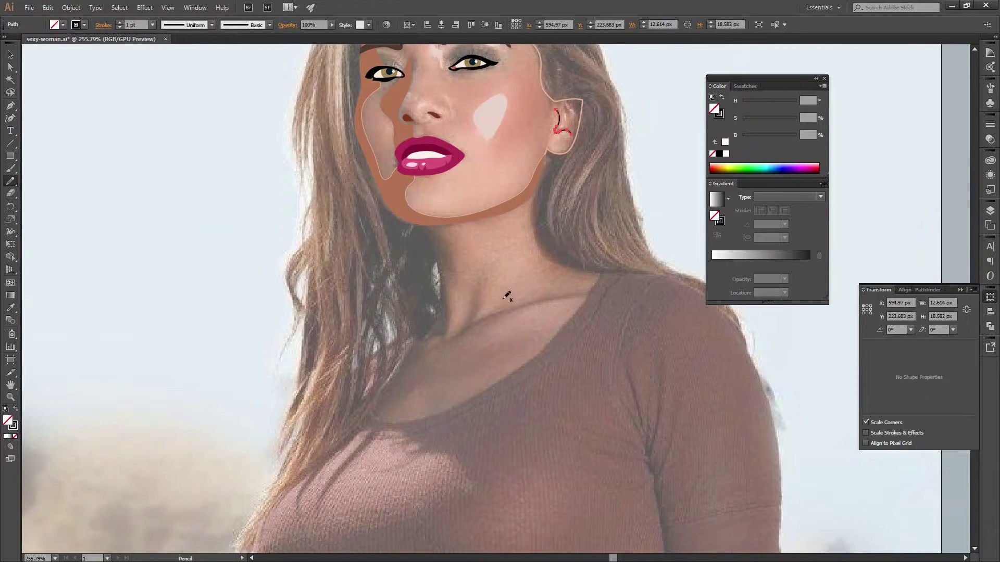
drag(592, 287, 419, 344)
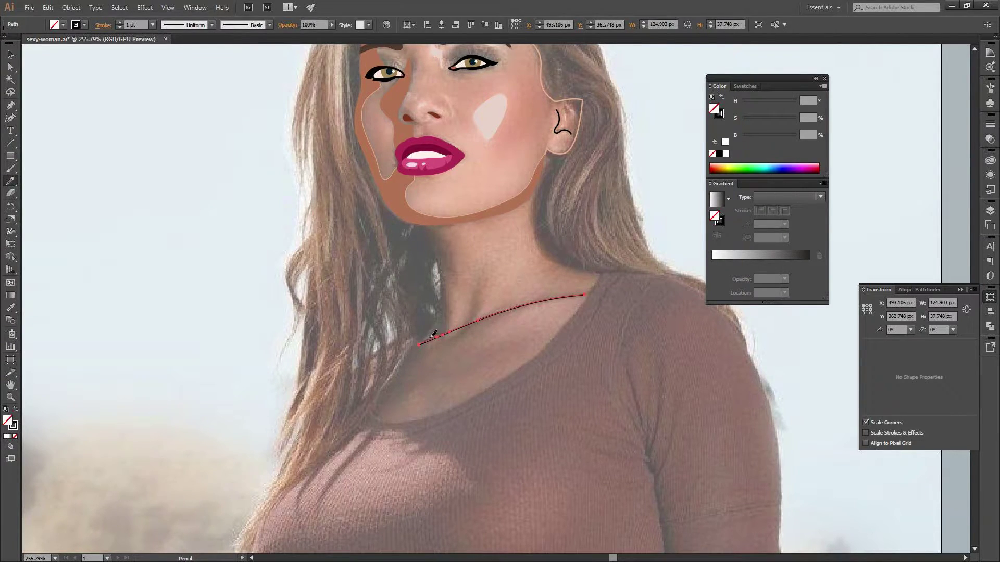
key(Return)
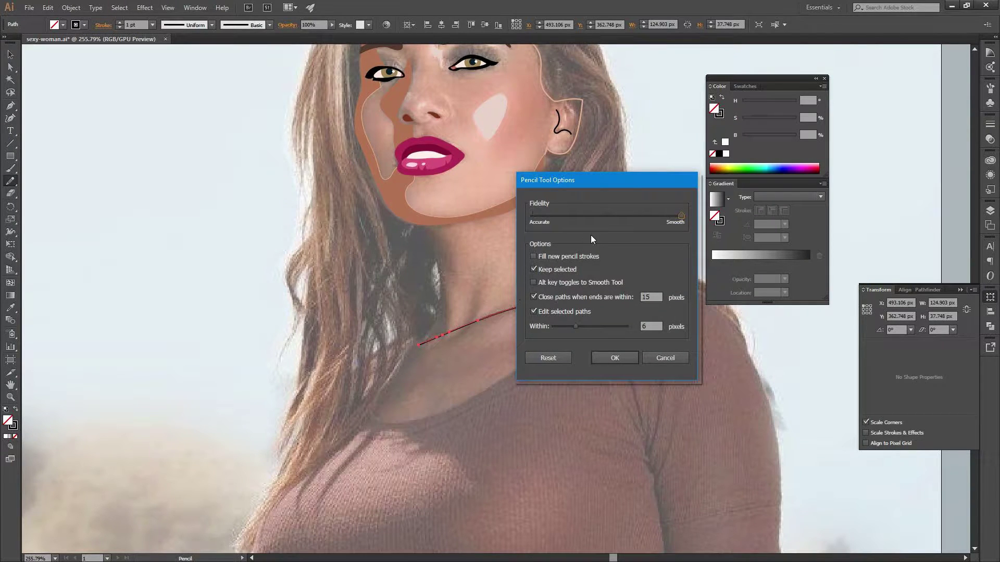
click(604, 216)
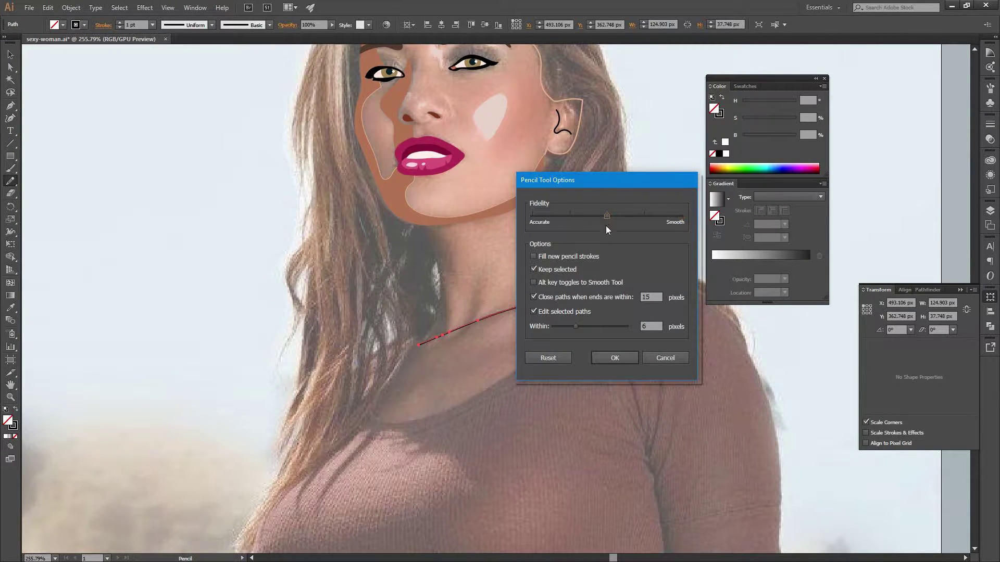
click(618, 357)
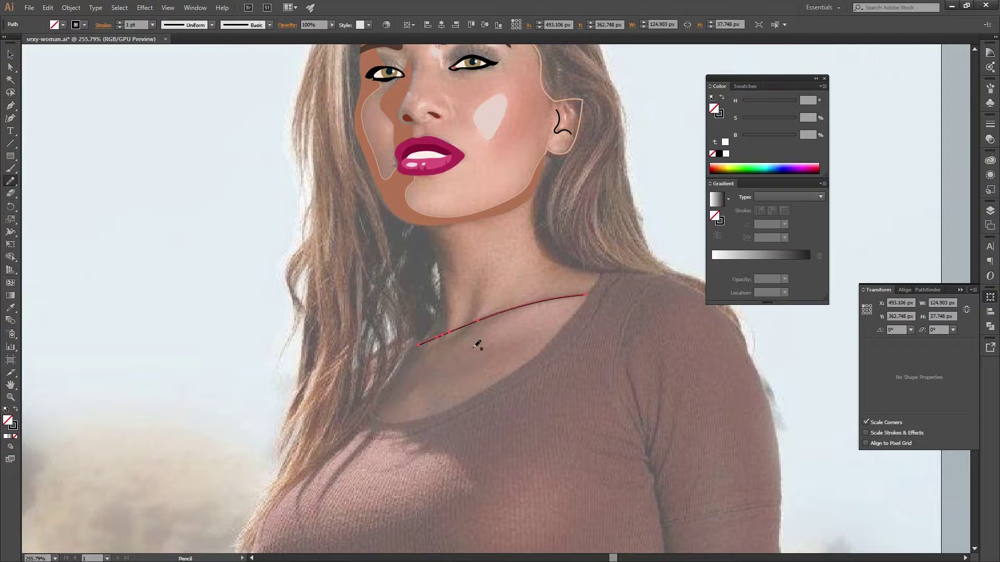
- Deselect the path and draw a new pencil stroke along the collarbone
ctrl+click(489, 320)
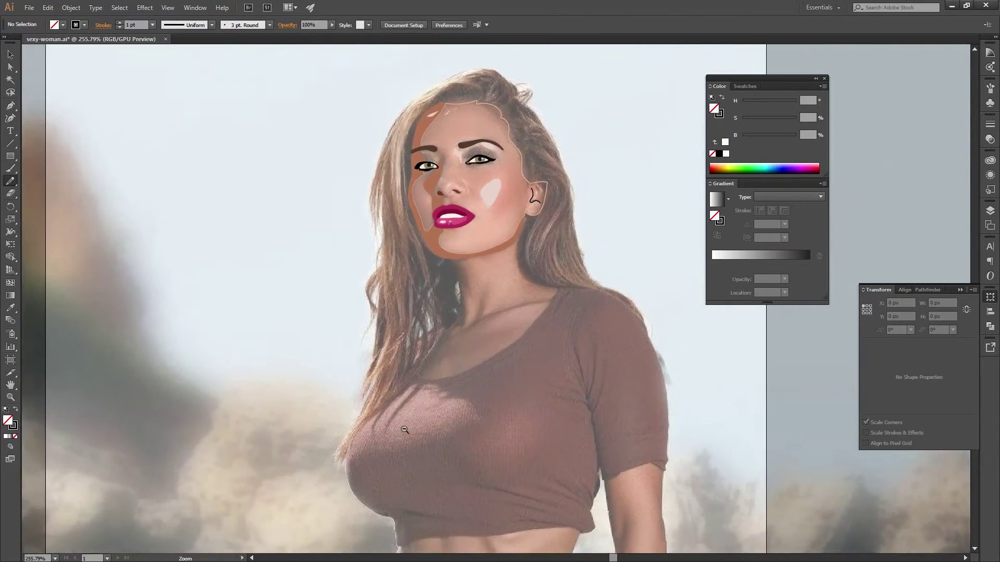
mouse_move(480, 323)
mouse_down()
mouse_move(537, 273)
mouse_move(378, 331)
mouse_up()
ctrl+click(474, 317)
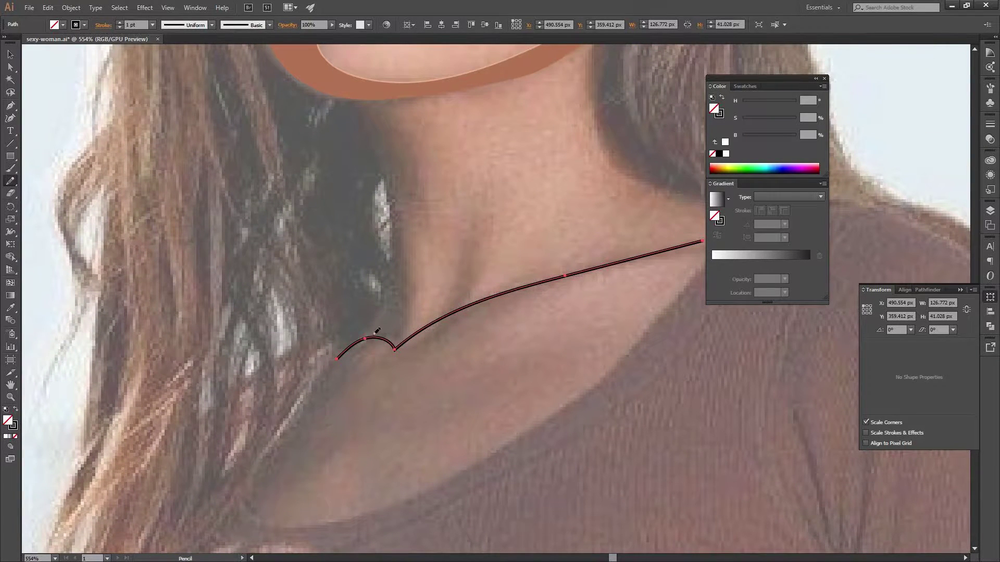
ctrl+click(473, 369)
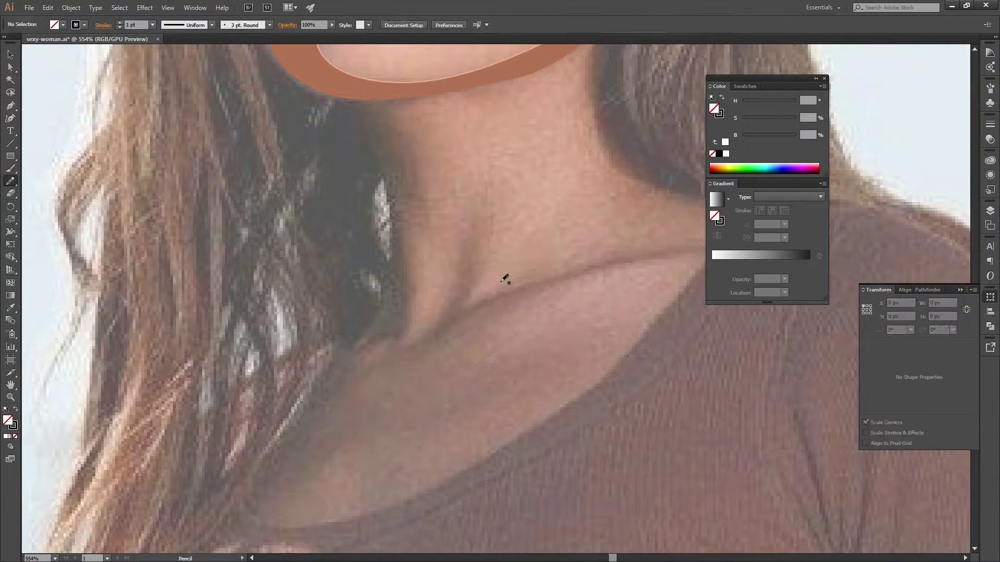
mouse_move(542, 244)
mouse_down()
mouse_move(444, 307)
mouse_move(393, 295)
mouse_up()
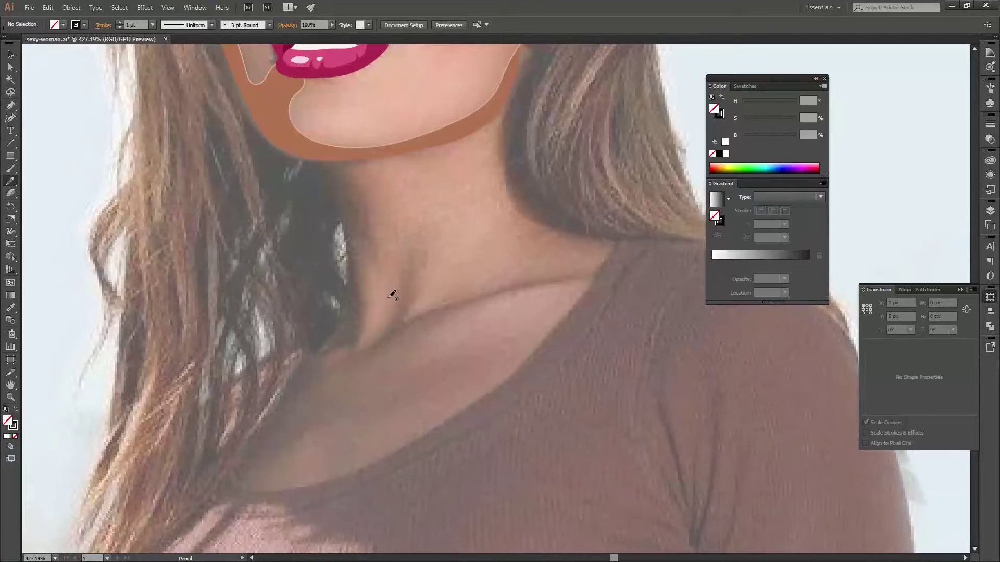
mouse_move(313, 352)
mouse_down()
mouse_move(352, 350)
mouse_move(573, 272)
mouse_move(594, 276)
mouse_up()
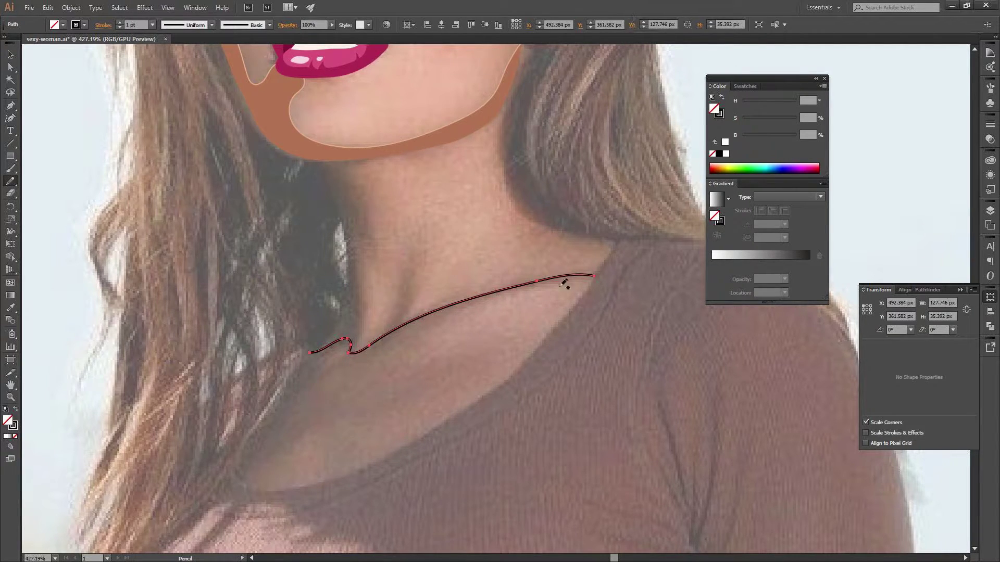
- Turn off Keep selected and Edit selected paths in Pencil Tool Options
key(Return)
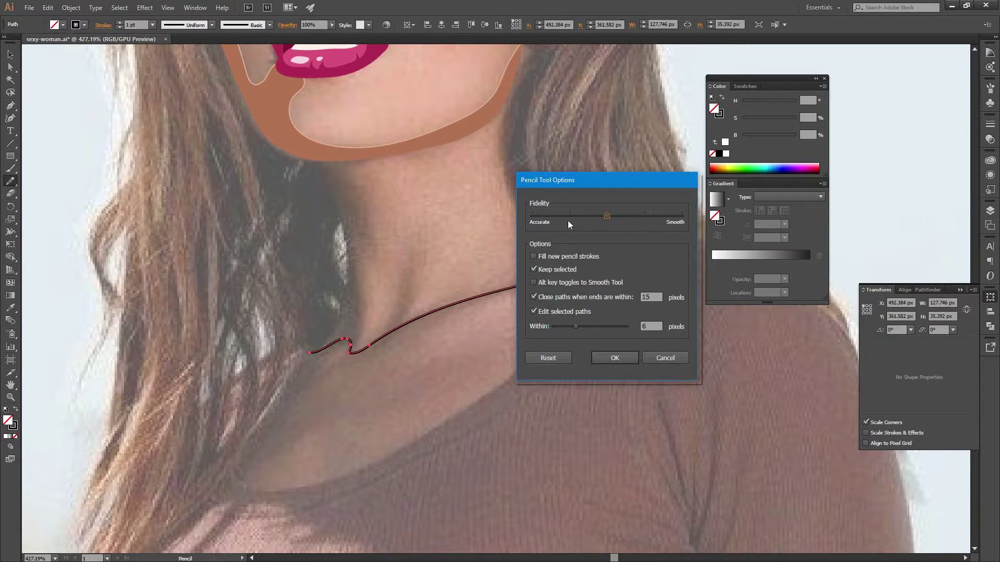
drag(583, 181, 581, 172)
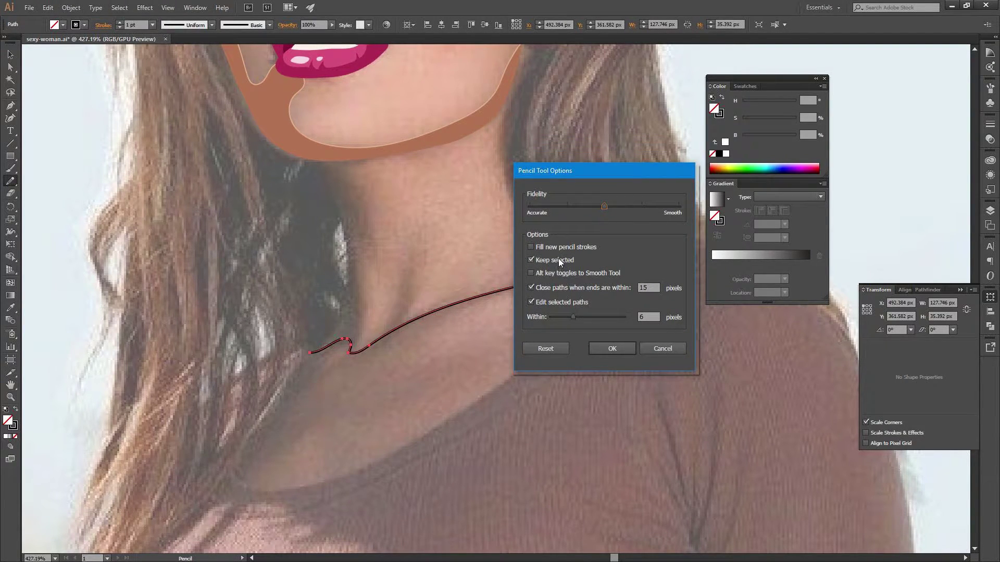
click(559, 260)
click(566, 302)
click(612, 348)
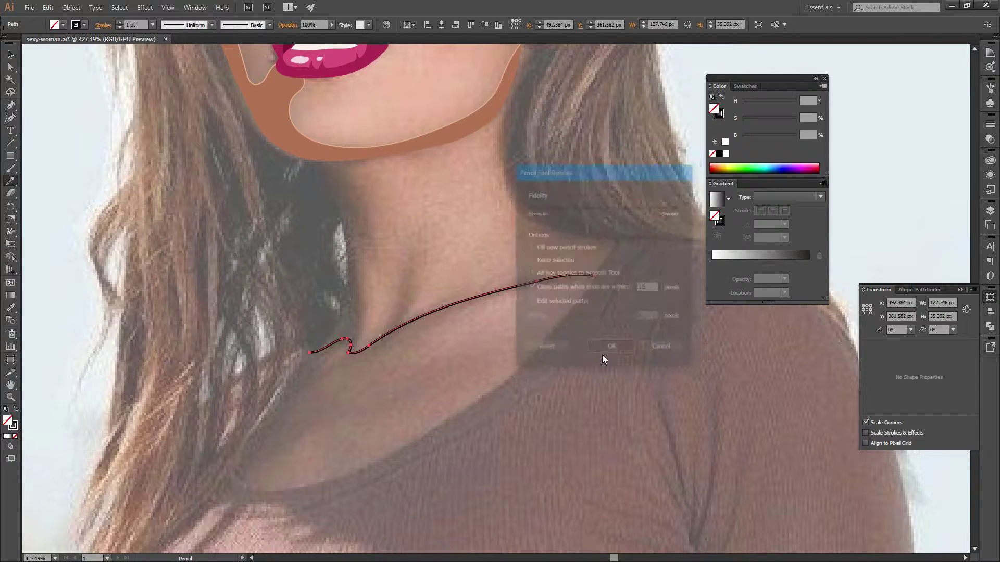
drag(490, 340, 560, 373)
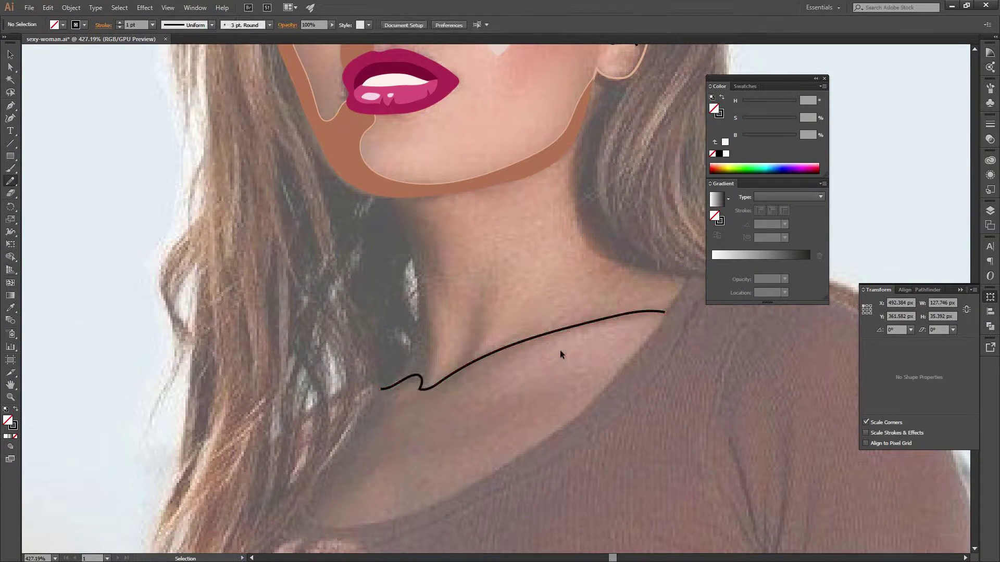
- Delete the collarbone stroke, redraw it, and reshape its right end
key(Delete)
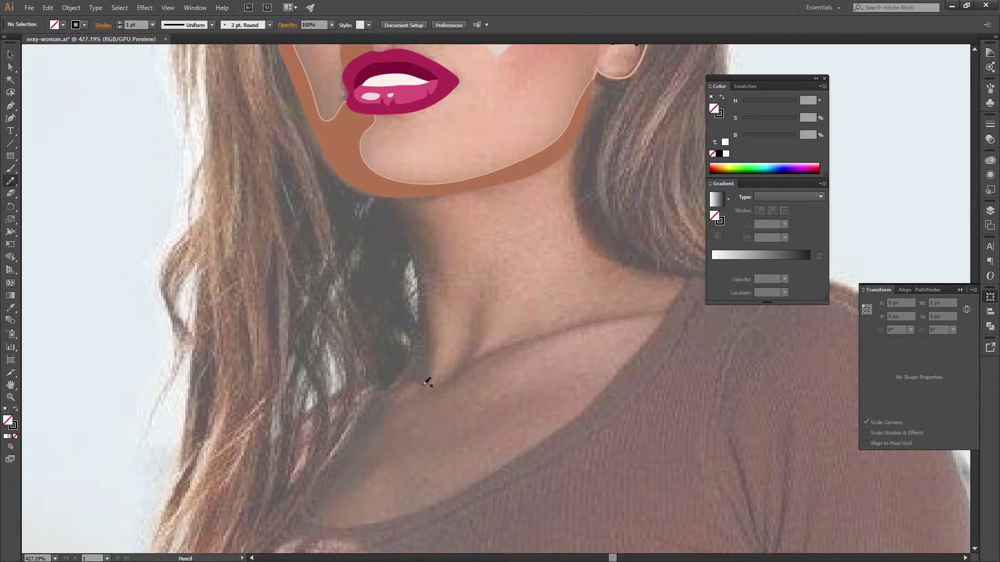
drag(386, 389, 657, 314)
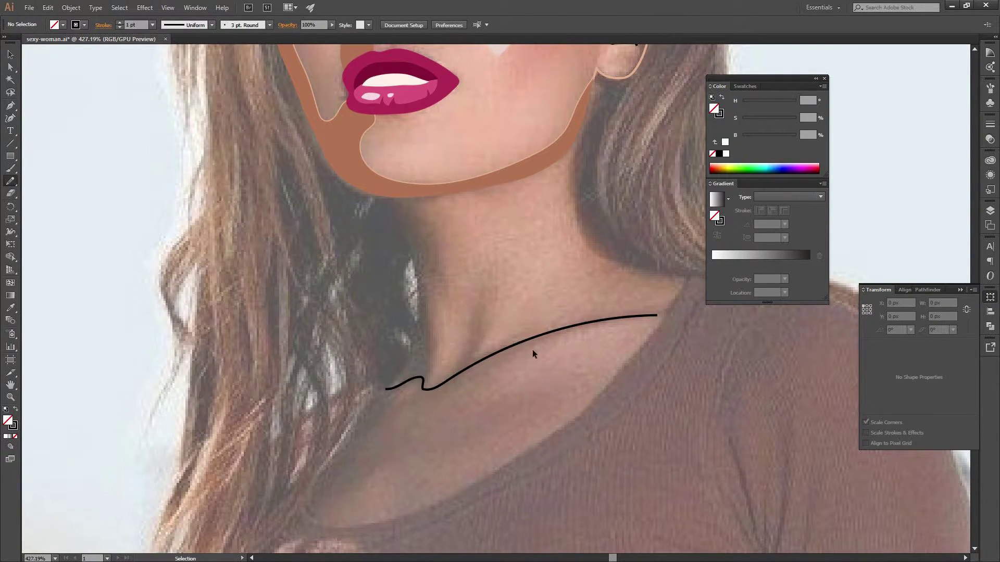
drag(511, 376, 434, 521)
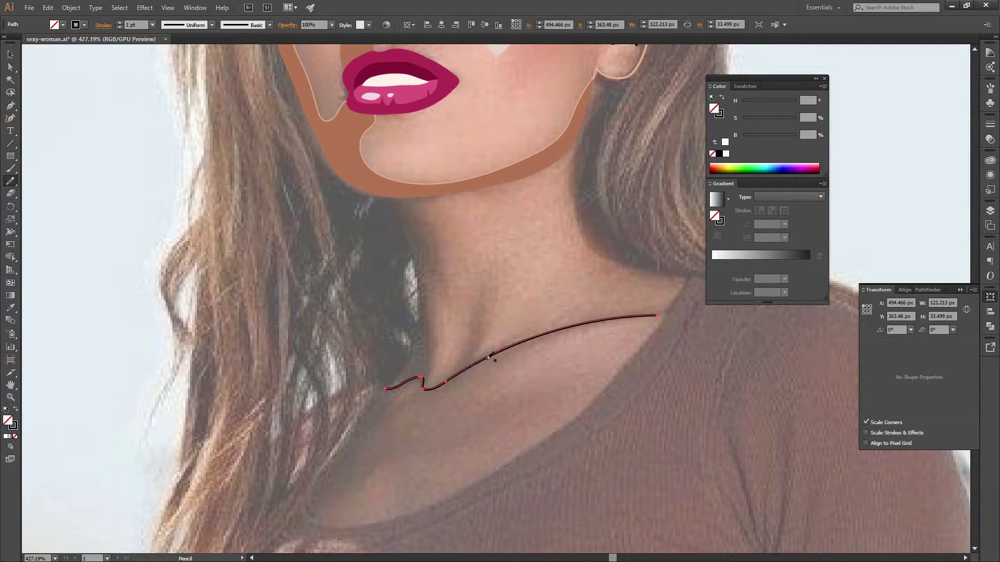
drag(491, 355, 580, 322)
ctrl+click(511, 367)
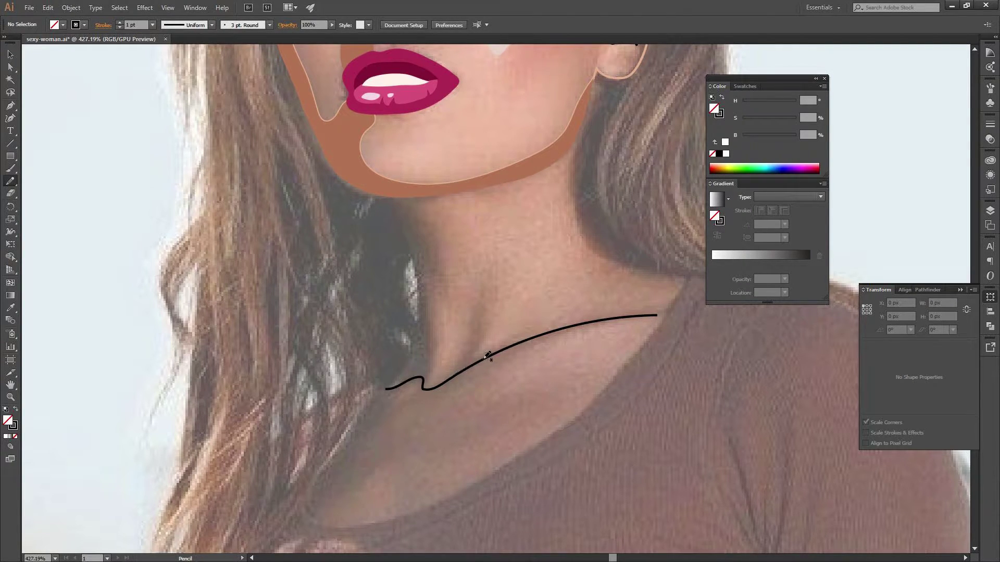
- Overdraw the collarbone curve to merge a loop into one smooth line
drag(485, 358, 435, 388)
drag(492, 356, 478, 376)
ctrl+click(524, 338)
ctrl+click(478, 392)
- Draw short tendon strokes down the neck, then delete them, keeping the collarbone
drag(486, 244, 482, 318)
drag(483, 267, 477, 315)
drag(478, 285, 460, 354)
mouse_move(476, 316)
mouse_down()
mouse_move(444, 380)
mouse_move(453, 370)
mouse_up()
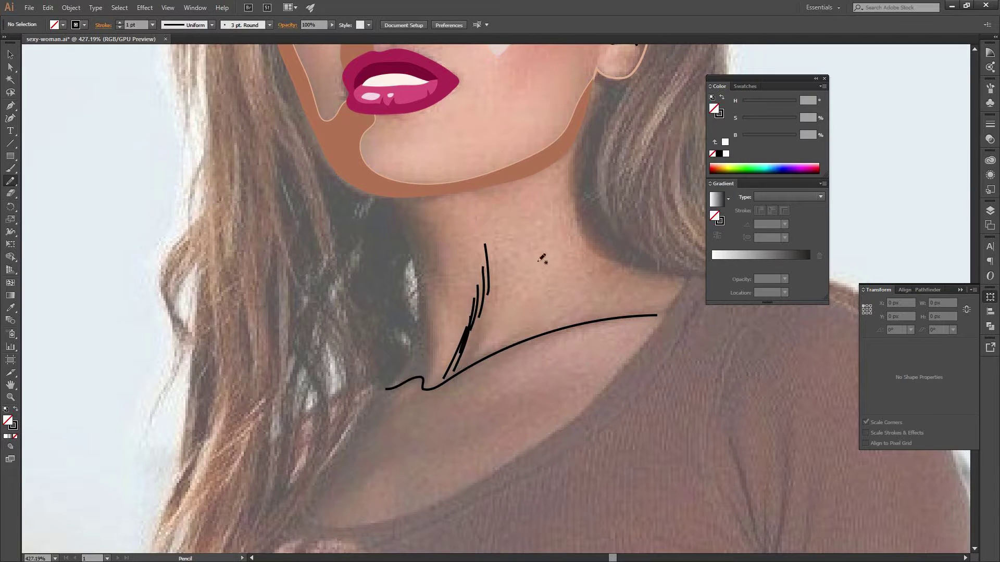
key(ctrl+a)
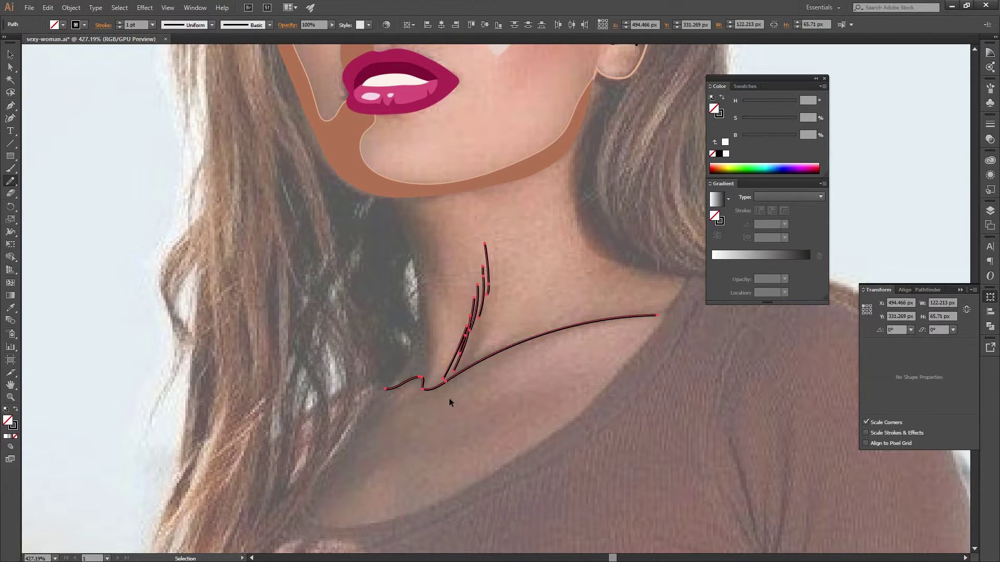
ctrl+shift+click(452, 375)
key(Delete)
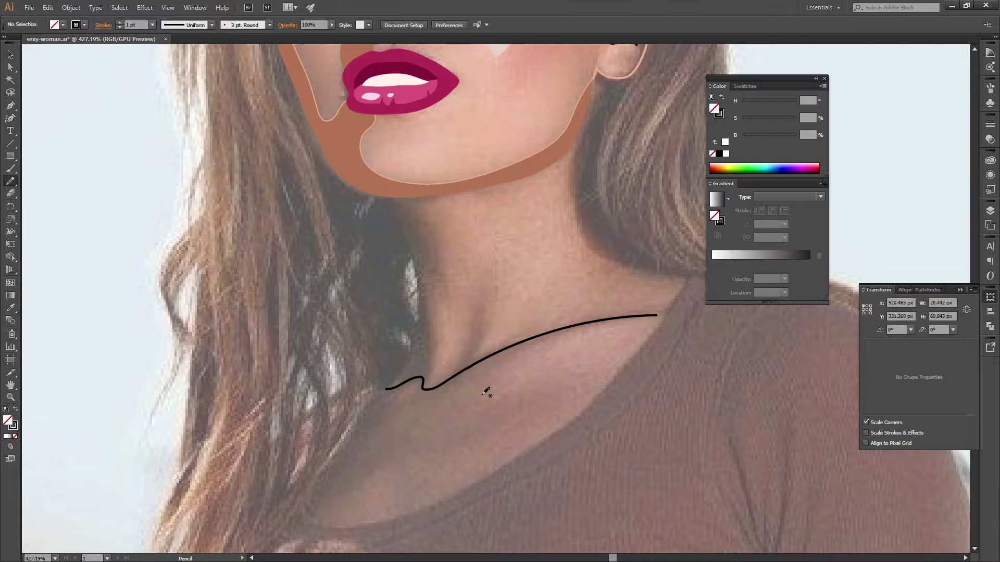
- Turn Keep selected back on, then draw and delete trial strokes down the neck
key(Return)
click(532, 260)
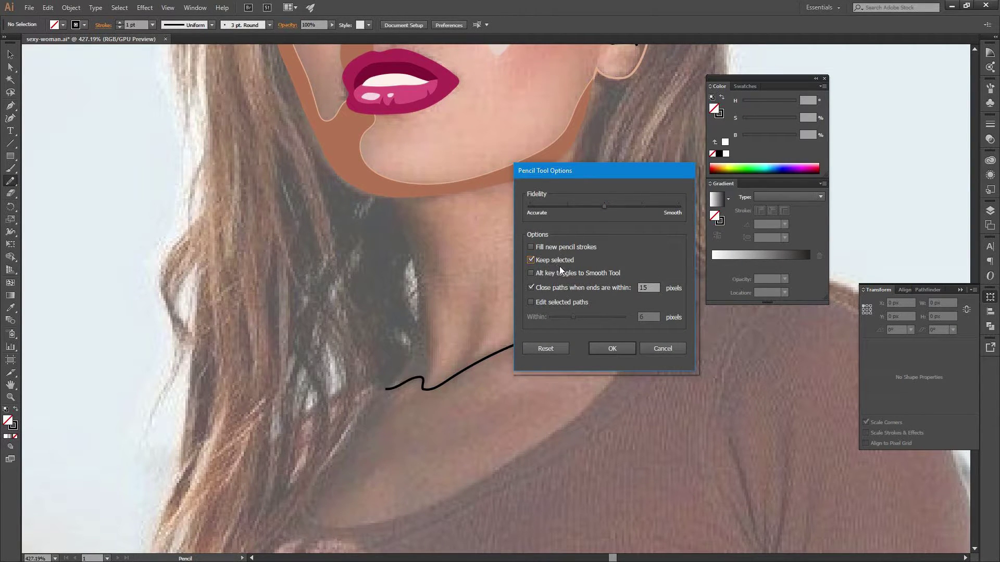
click(599, 348)
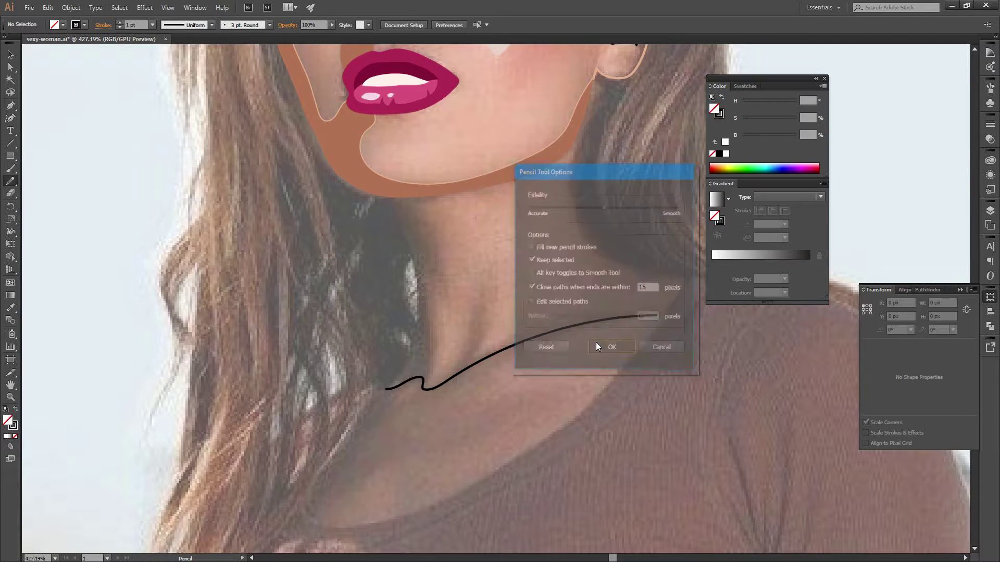
drag(485, 298, 460, 353)
drag(472, 315, 454, 361)
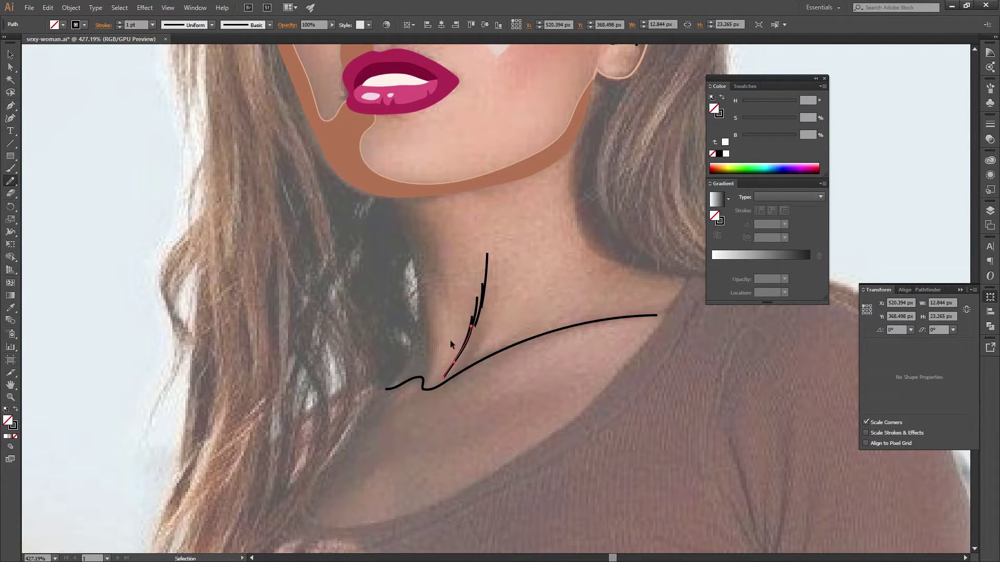
drag(486, 286, 442, 377)
key(Delete)
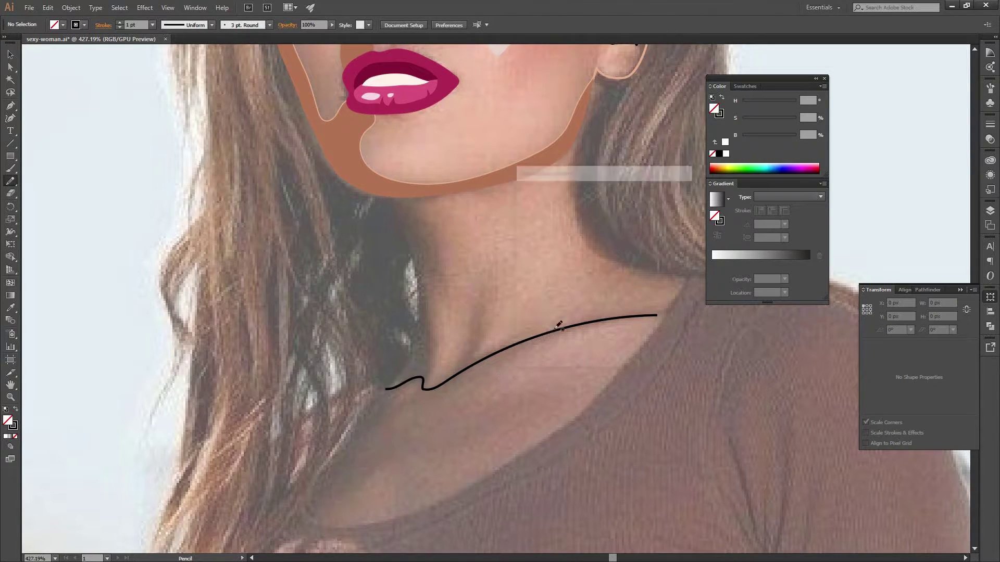
key(Return)
- Re-enable Edit selected paths, then draw and undo a trial line down the neck
click(550, 302)
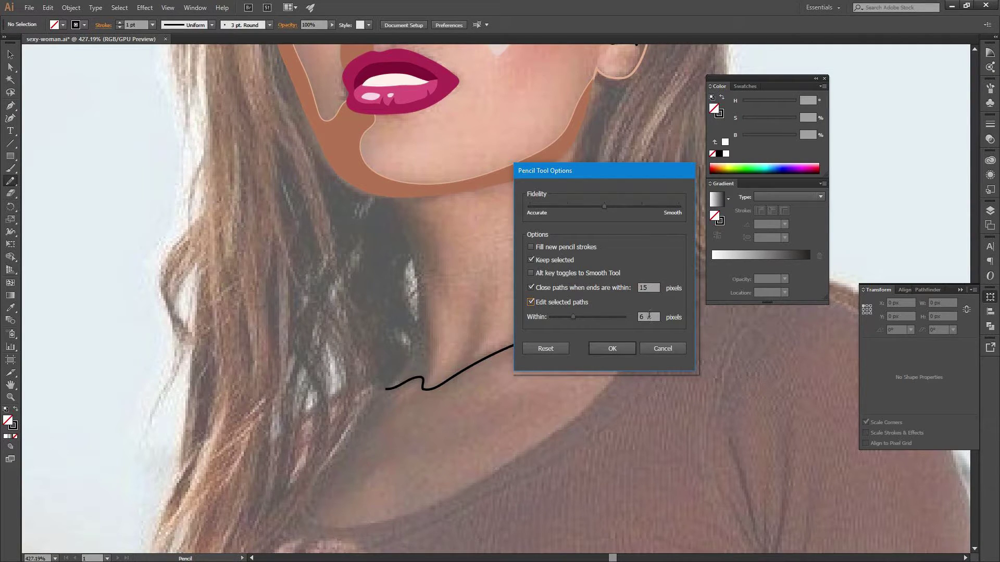
click(611, 348)
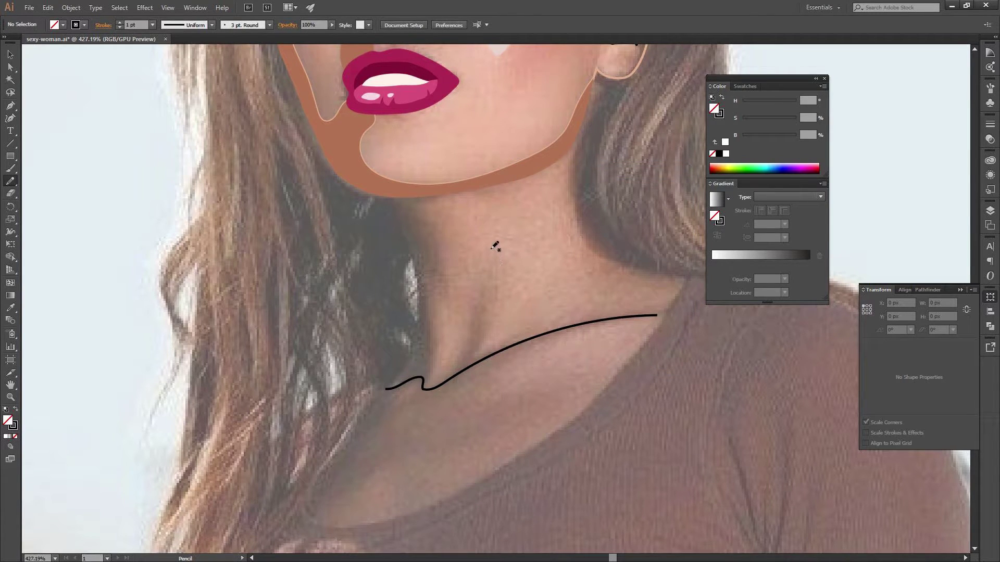
drag(491, 246, 448, 374)
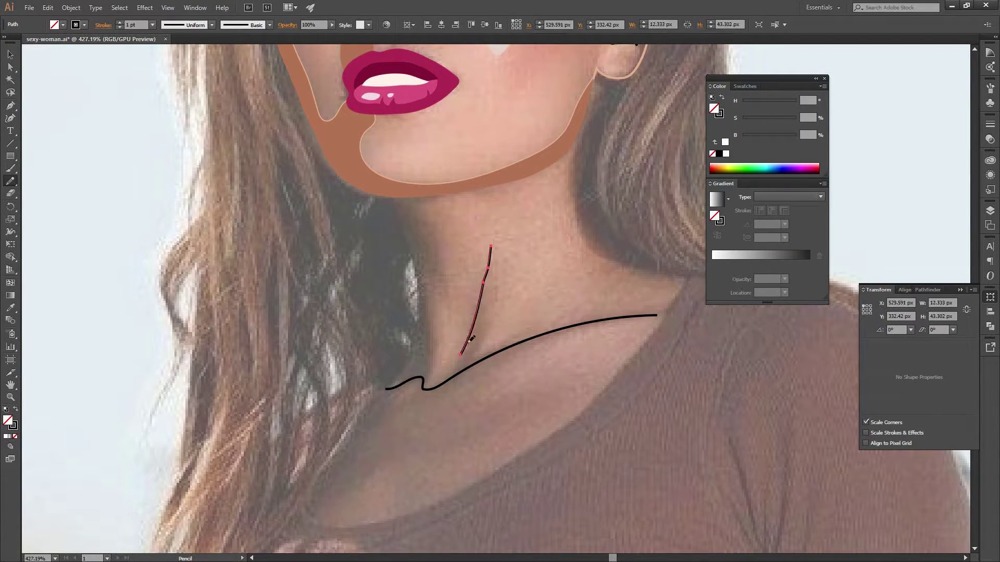
drag(479, 308, 488, 241)
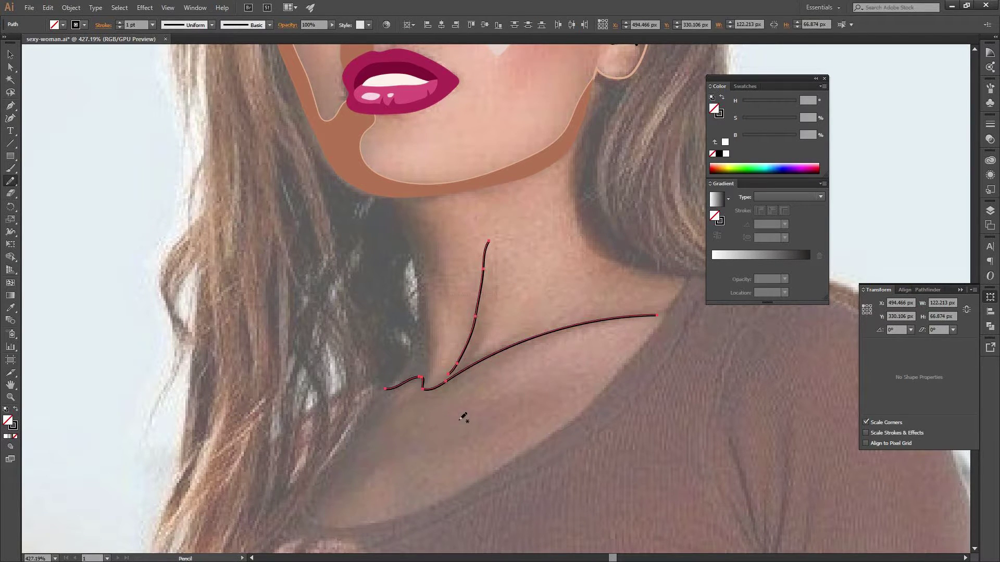
key(ctrl+z)
- Draw a new collarbone line and overdraw its left and right sections to smooth it
drag(383, 390, 651, 313)
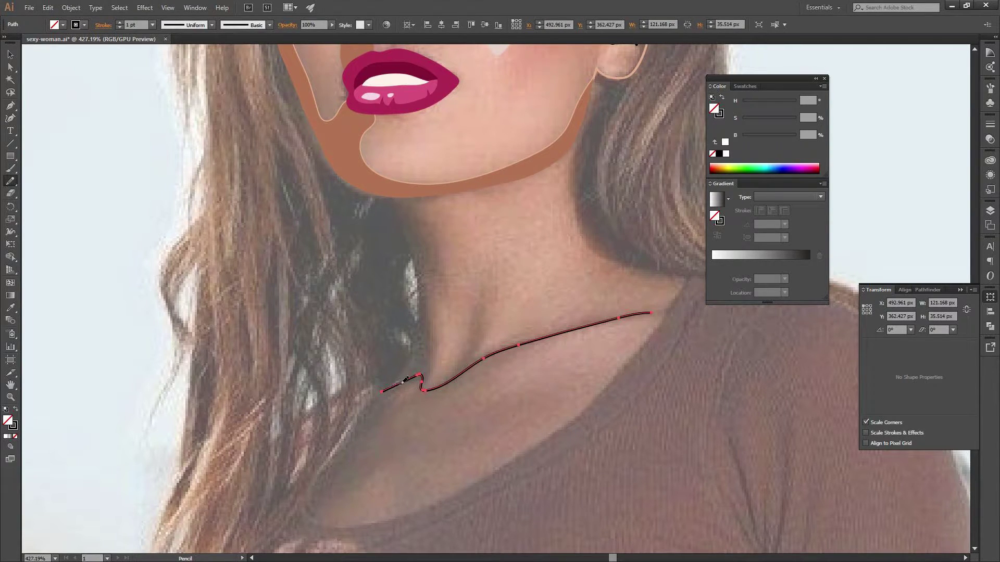
drag(426, 372, 388, 383)
drag(456, 370, 656, 310)
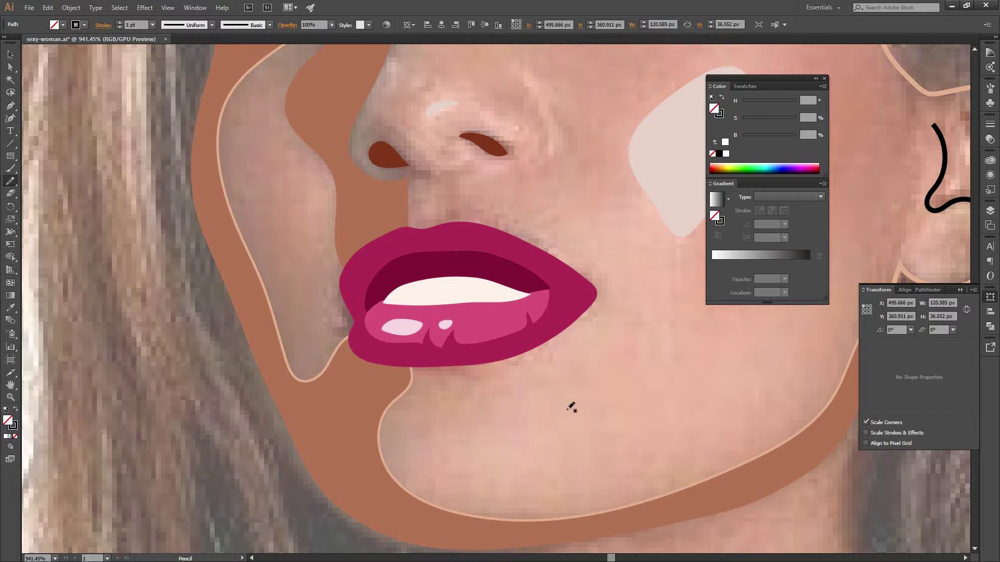
- Zoom in on the lips, select the outer lip shape and apply the Pencil options
click(335, 316)
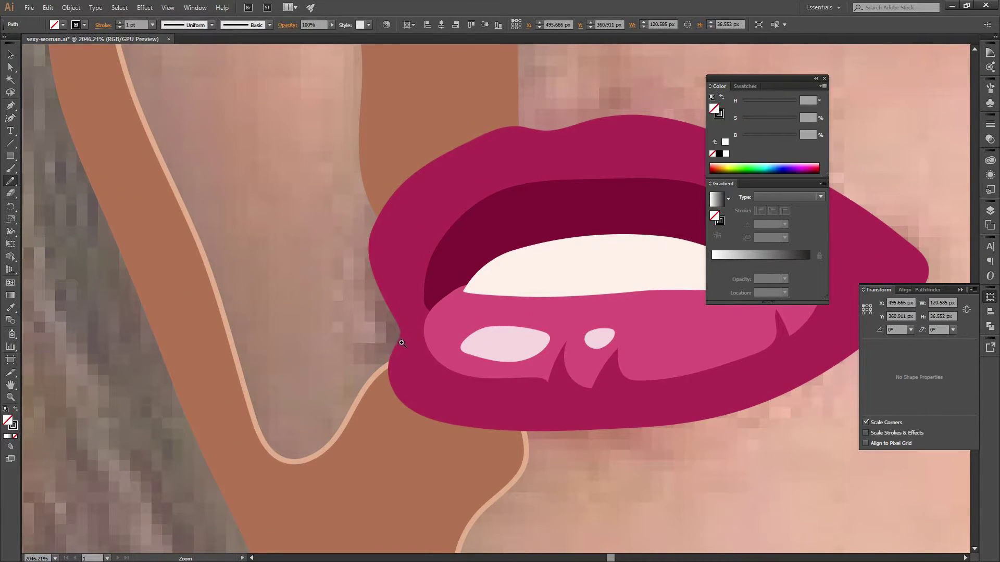
drag(401, 343, 372, 385)
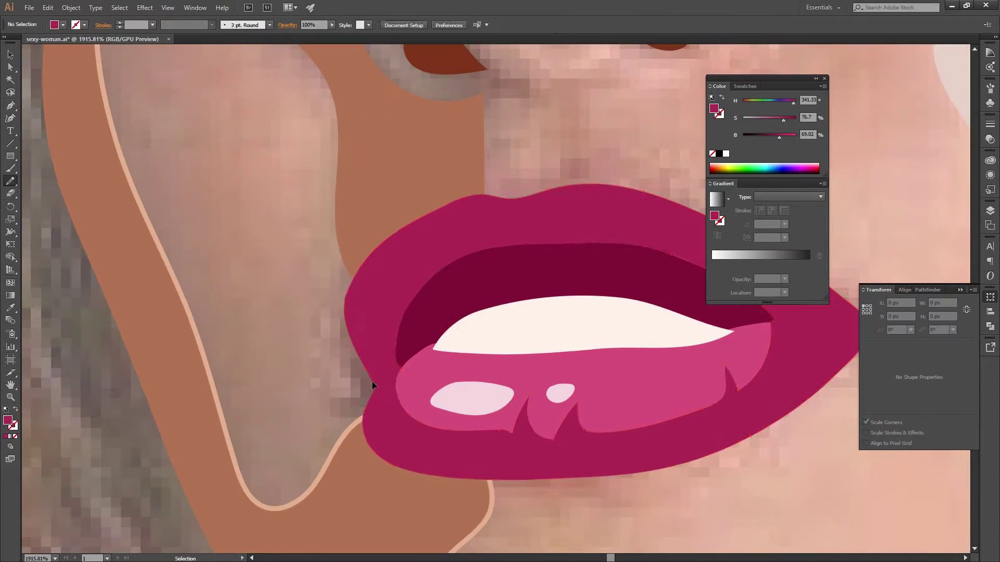
click(377, 395)
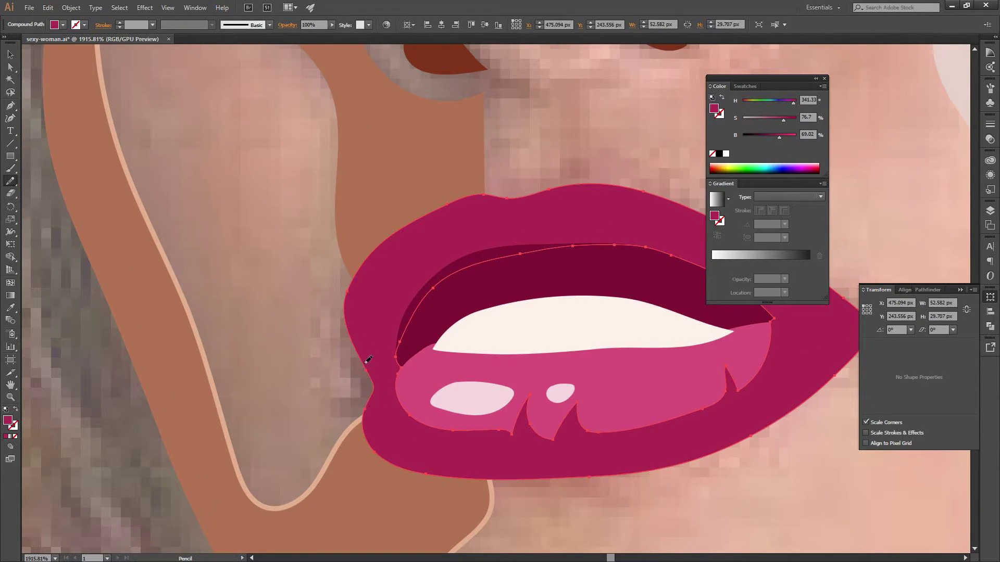
key(Return)
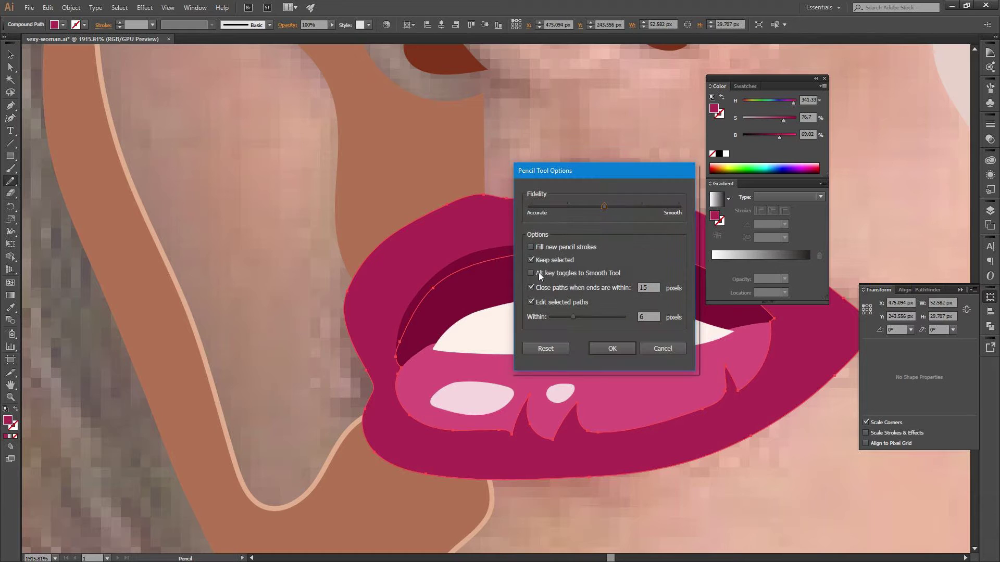
click(601, 348)
- Redraw the lips' left edge with the Pencil into a sharper corner point
drag(369, 339, 374, 416)
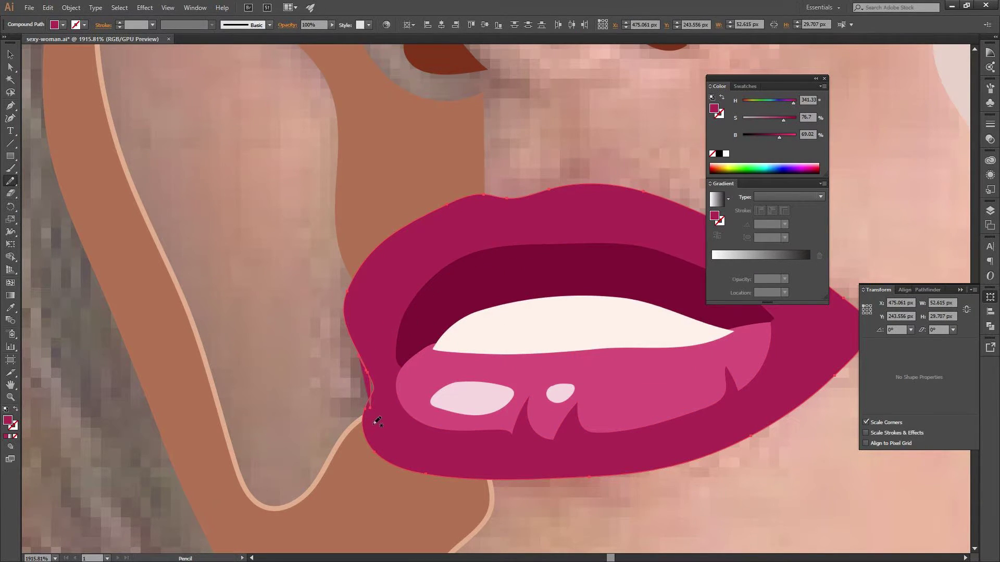
drag(361, 346, 361, 441)
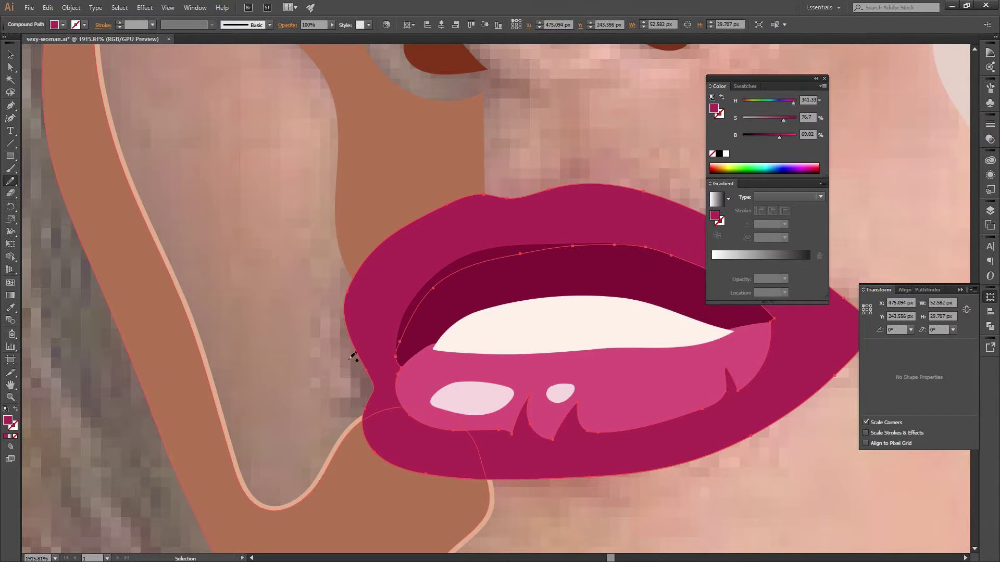
drag(332, 404, 414, 310)
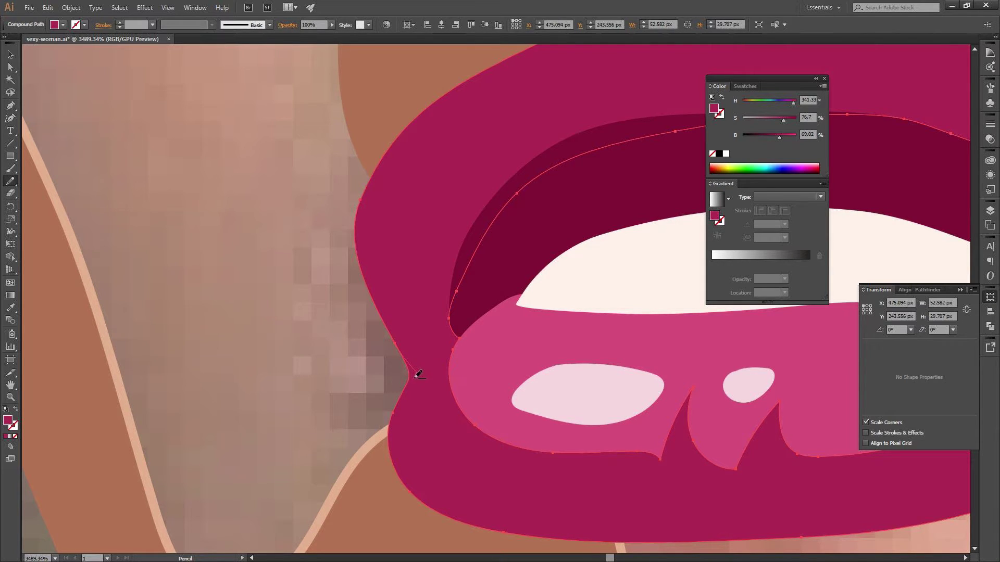
drag(397, 403, 392, 442)
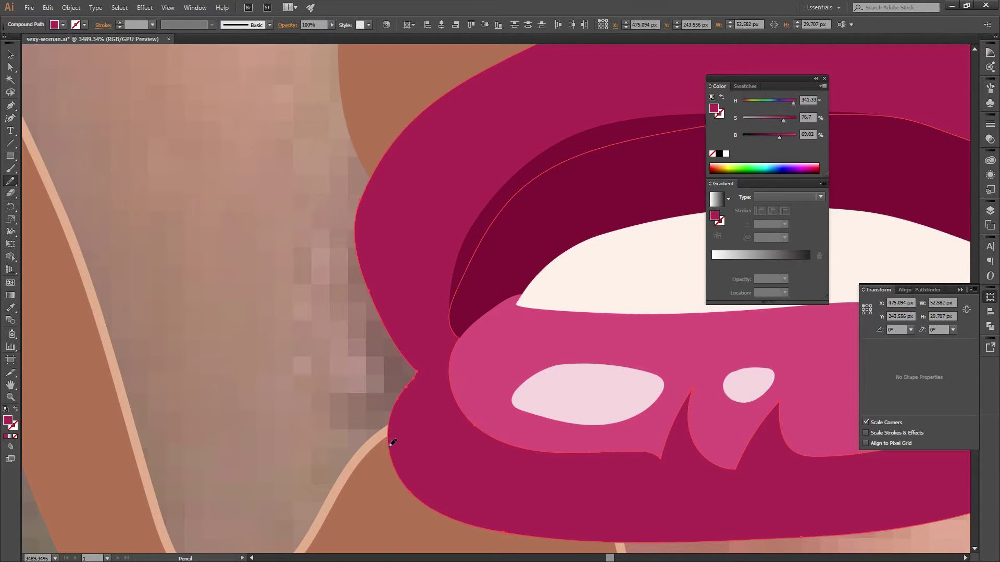
ctrl+click(368, 403)
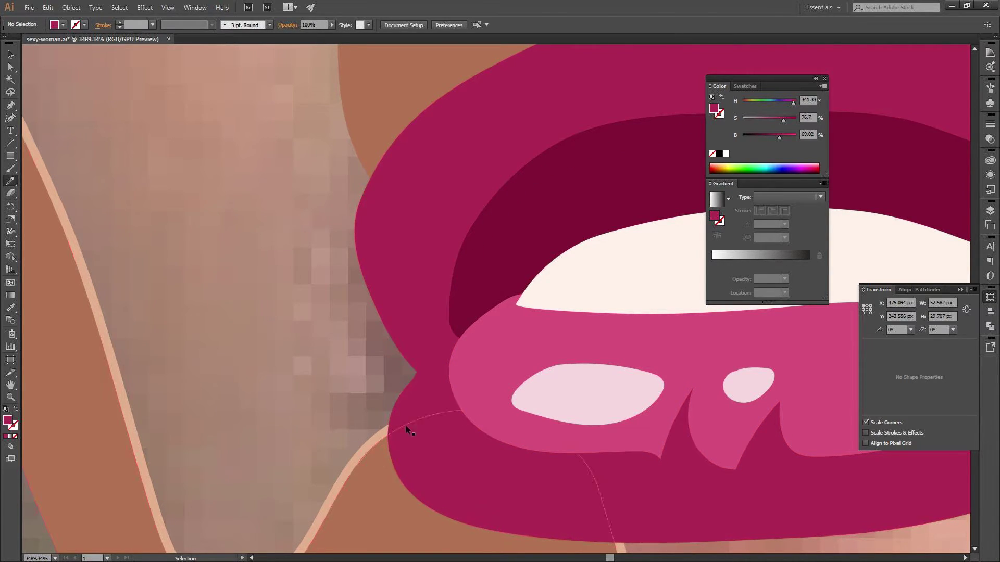
ctrl+click(414, 377)
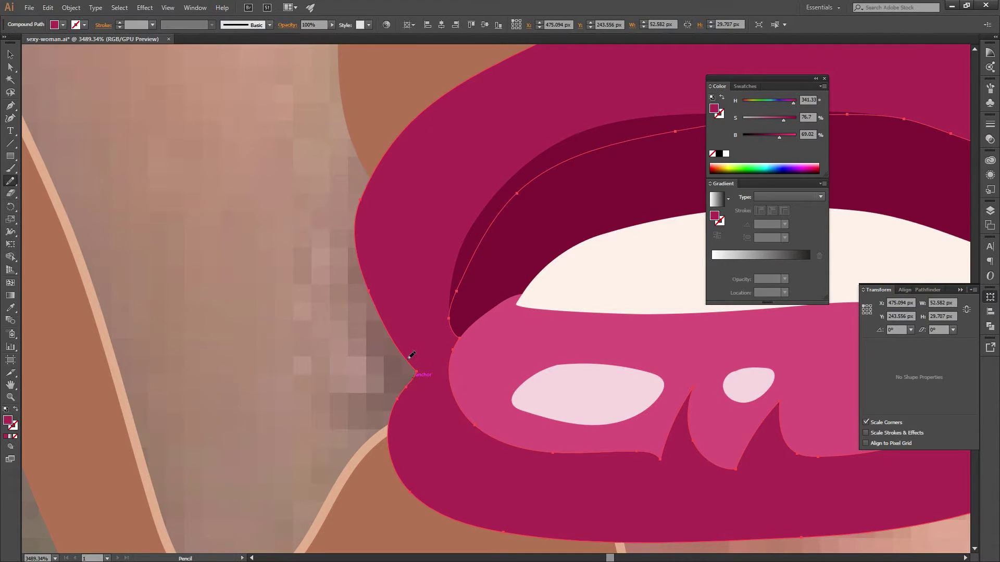
drag(395, 411, 408, 354)
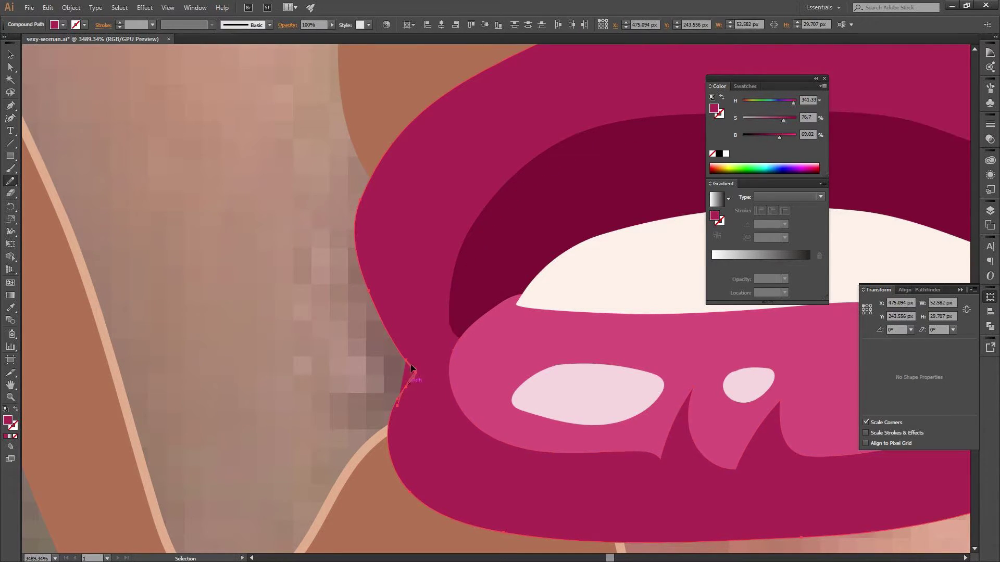
drag(397, 404, 395, 419)
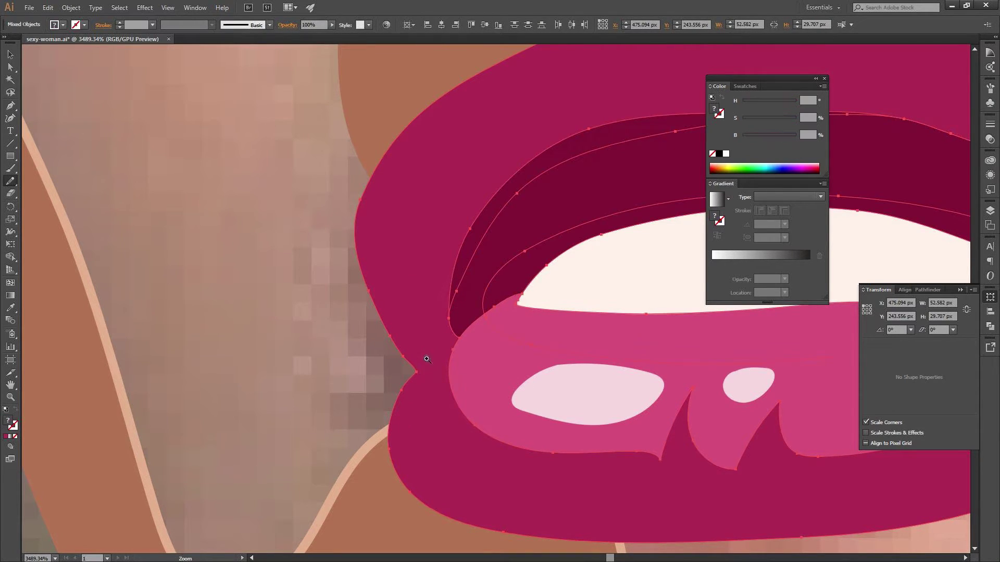
- Magnify the lip corner and select its tip anchor with Direct Selection
key(ctrl+space)
mouse_move(422, 362)
mouse_down()
mouse_move(520, 241)
mouse_move(505, 261)
mouse_up()
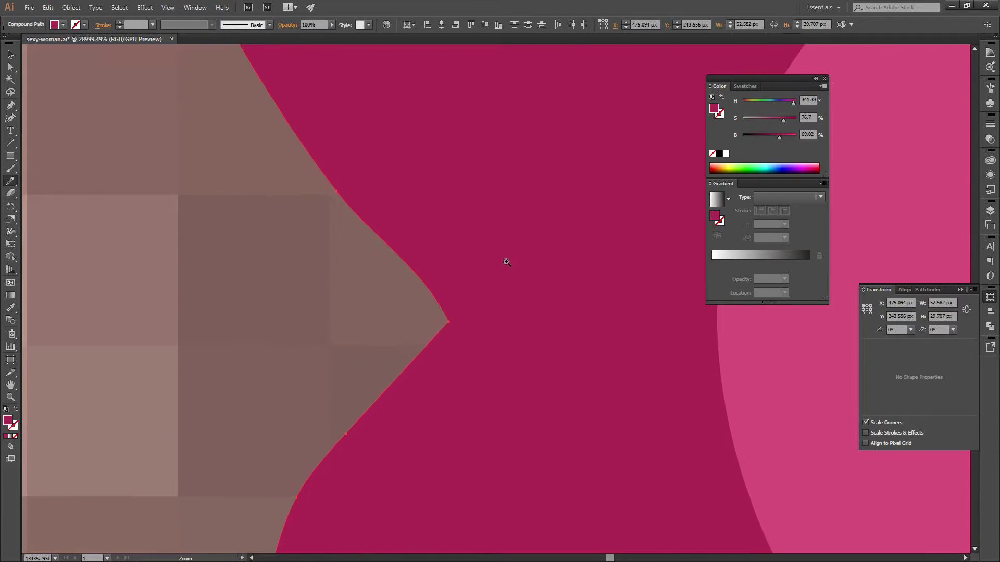
key(a)
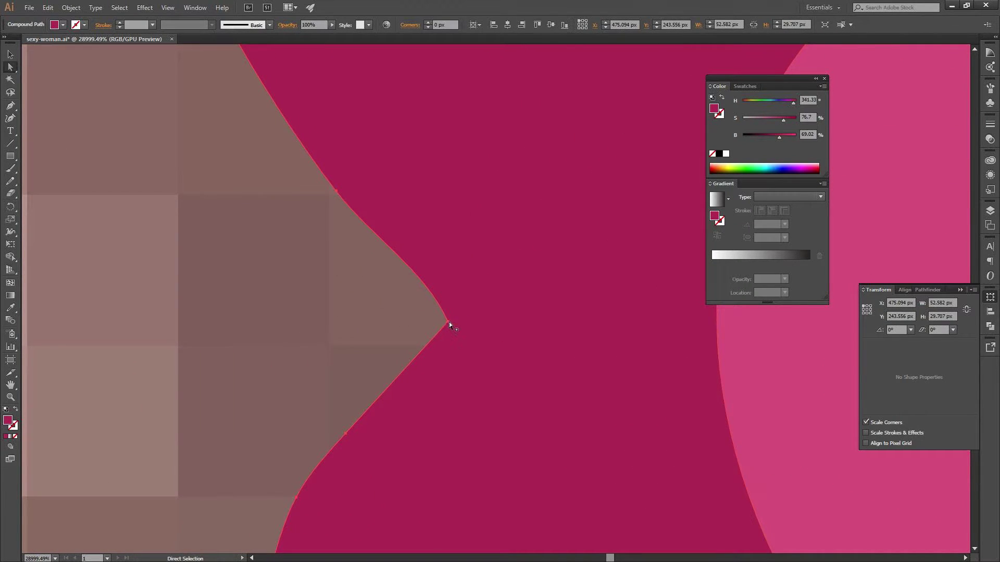
click(448, 322)
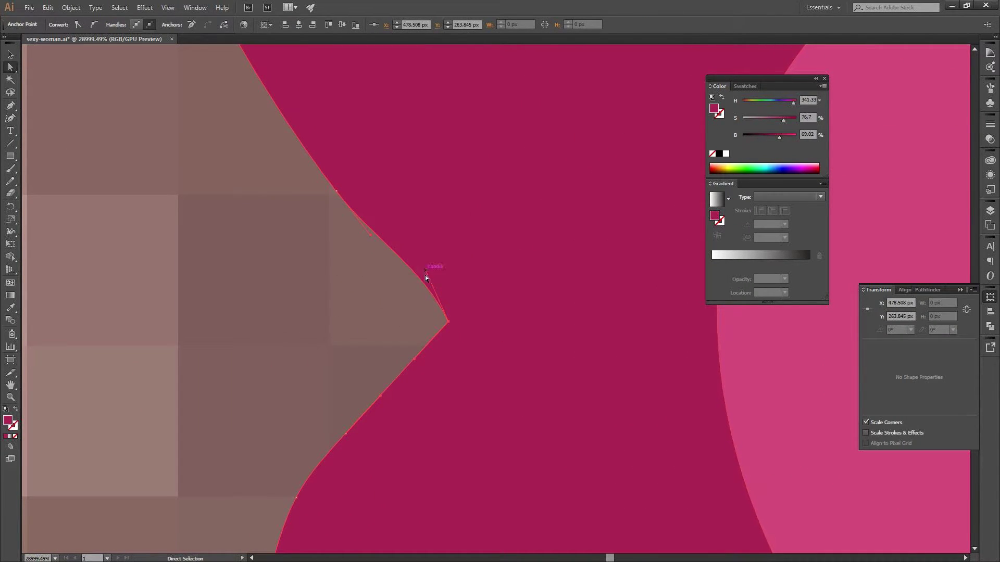
key(ctrl+space)
drag(471, 271, 446, 314)
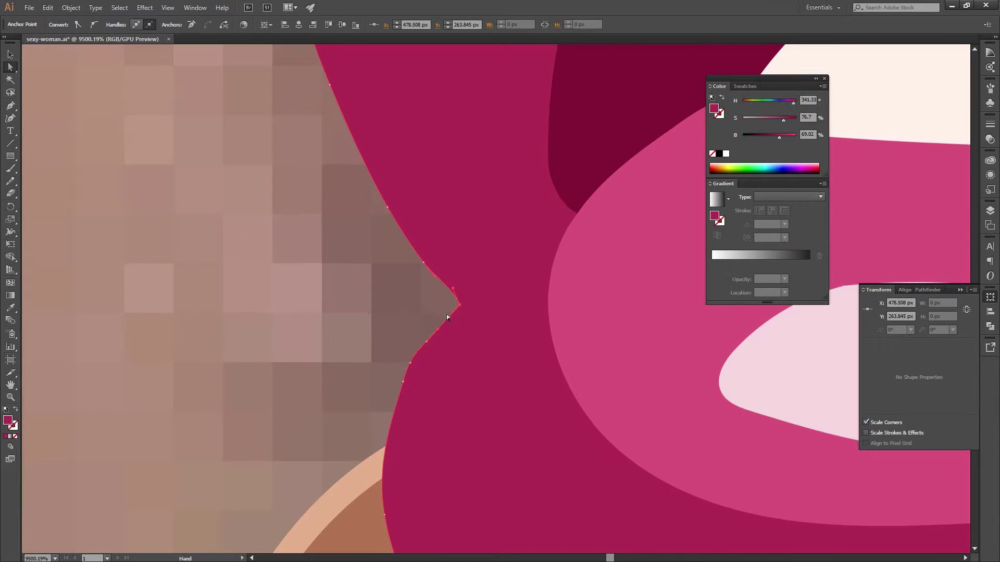
key(n)
scroll(415, 388, down, 5)
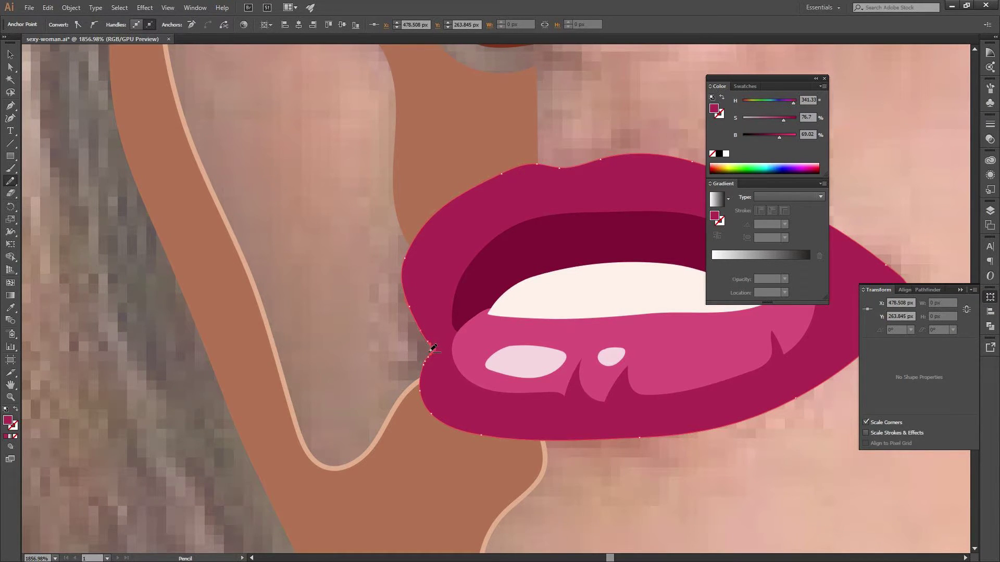
- Deselect the lips, draw a freehand outline across the chin, and deselect it
ctrl+click(428, 420)
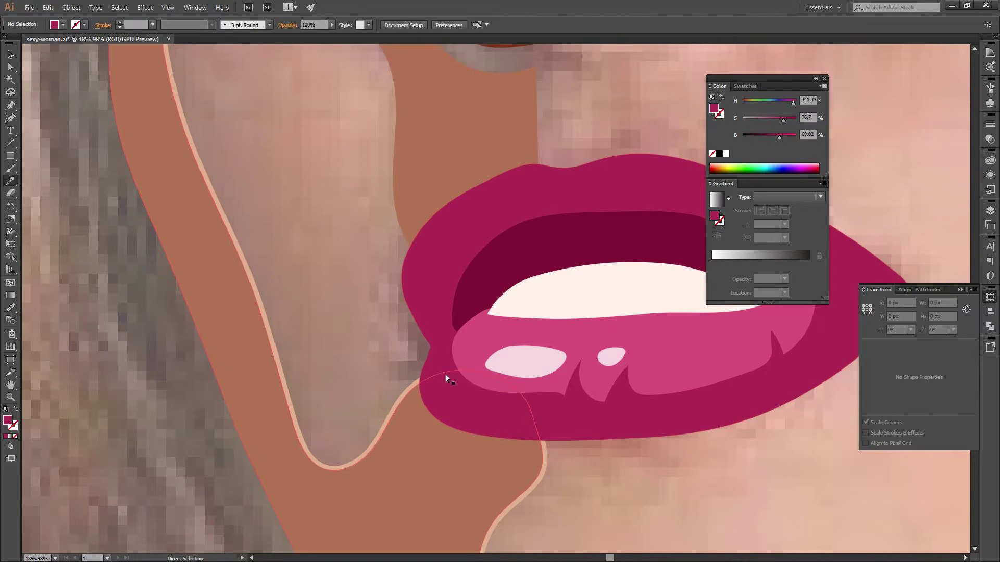
scroll(445, 326, down, 3)
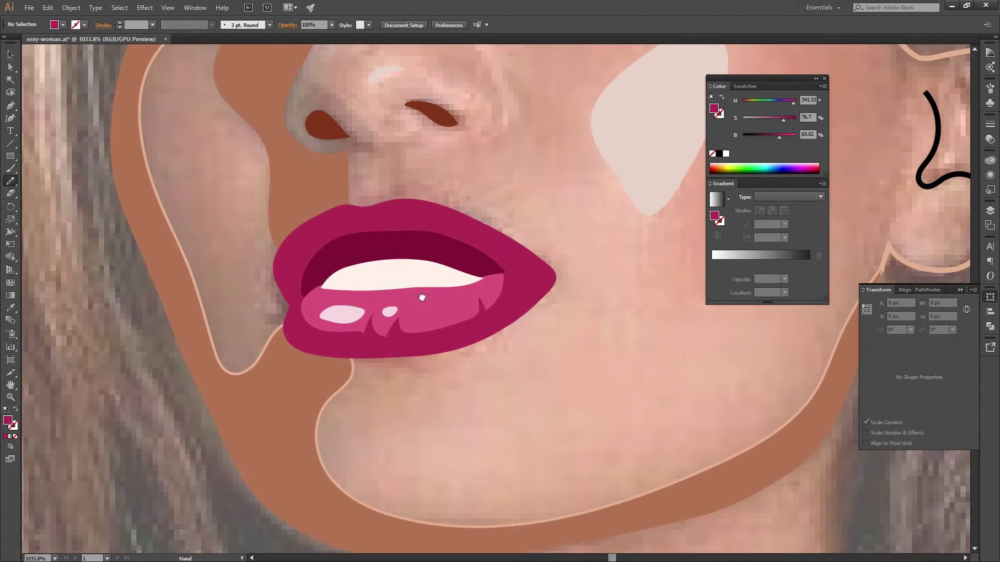
drag(605, 313, 392, 250)
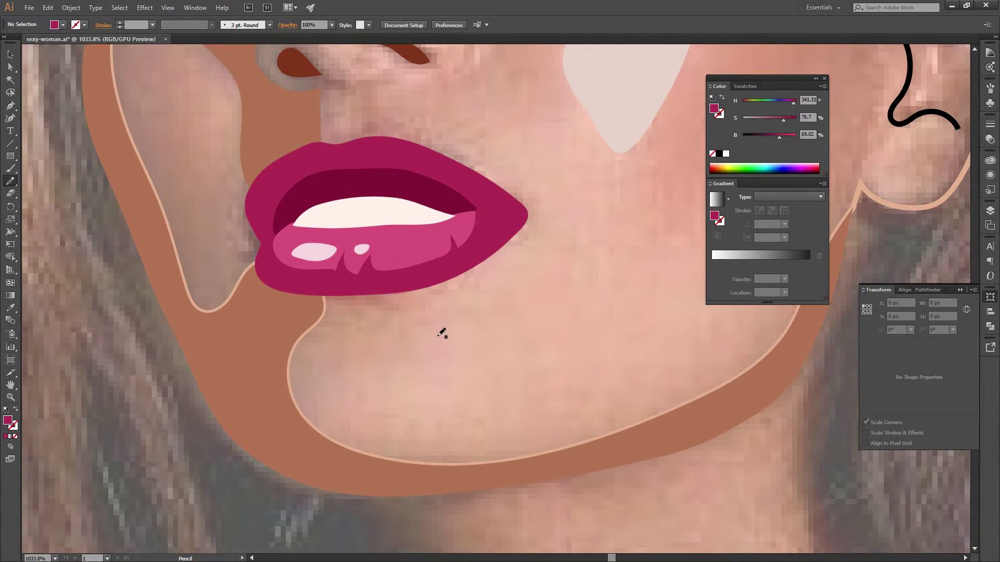
mouse_move(441, 341)
mouse_down()
mouse_move(550, 301)
mouse_move(644, 331)
mouse_move(618, 366)
mouse_move(543, 426)
mouse_move(471, 461)
mouse_move(393, 383)
mouse_up()
key(v)
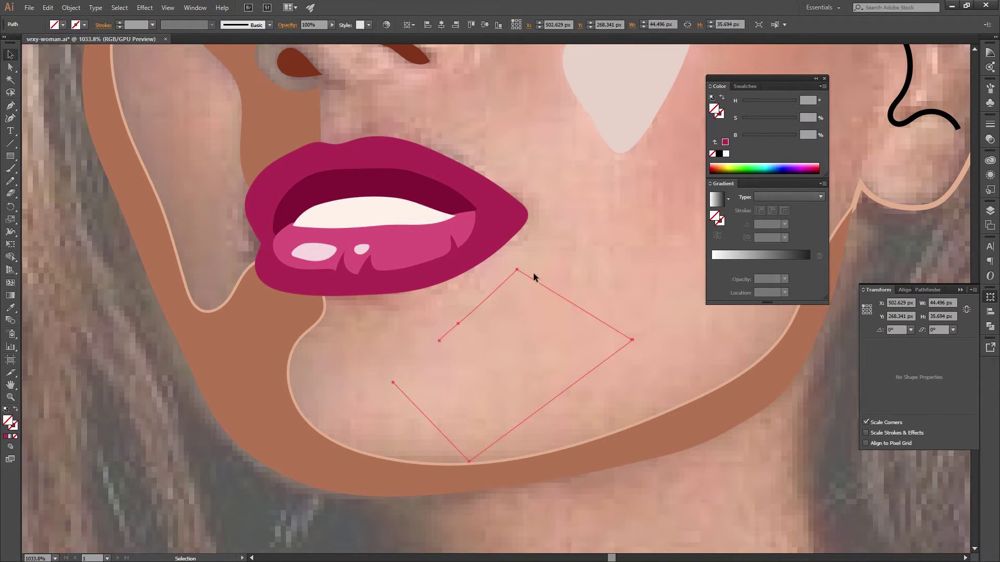
click(502, 354)
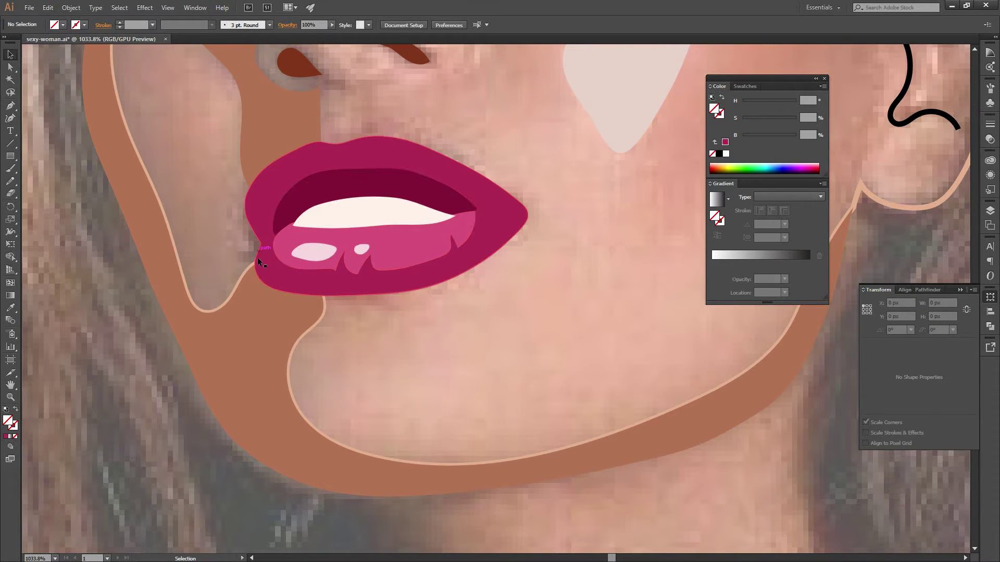
drag(426, 380, 431, 382)
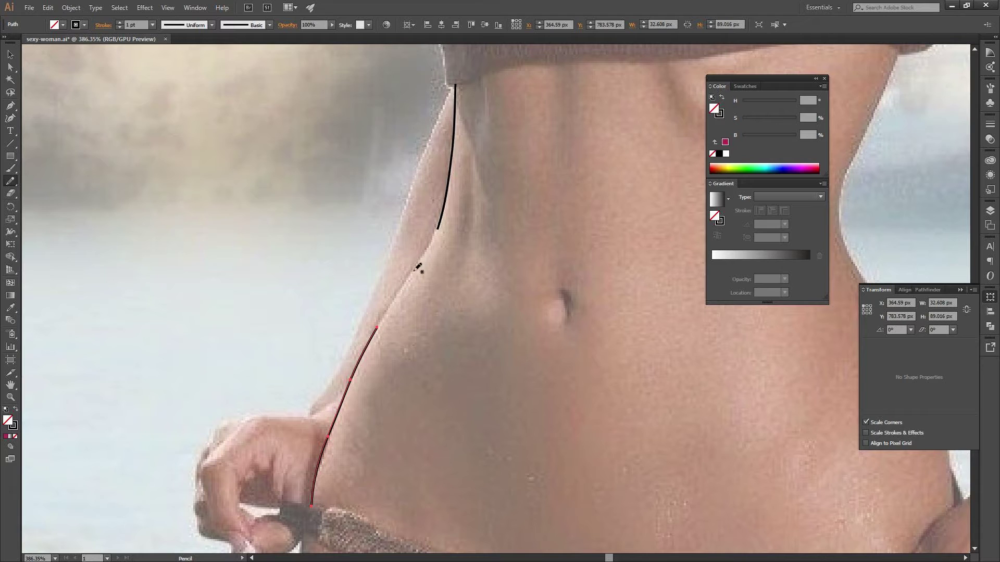
- Select both waist lines and join them into one path
key(ctrl)
key(ctrl+a)
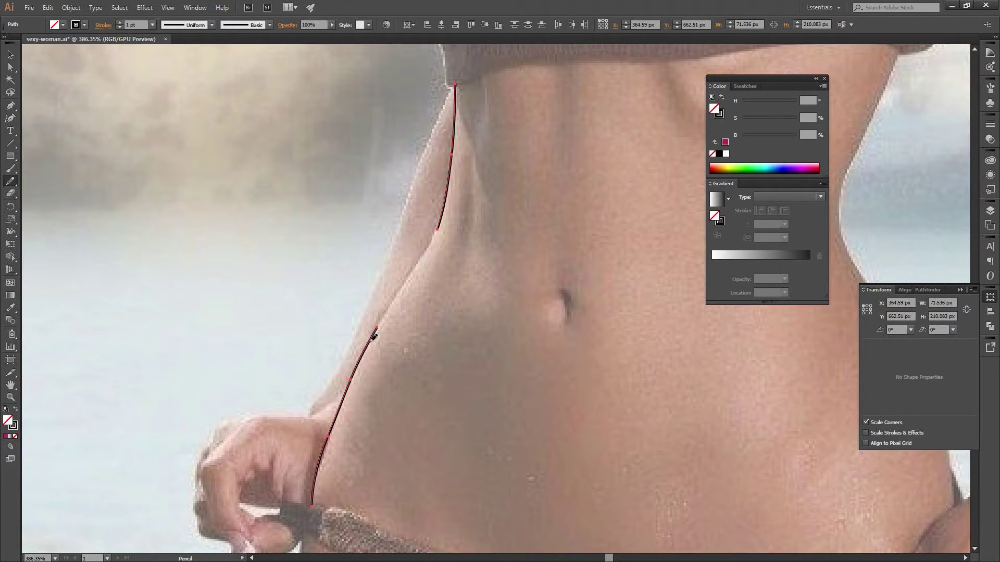
drag(384, 315, 444, 203)
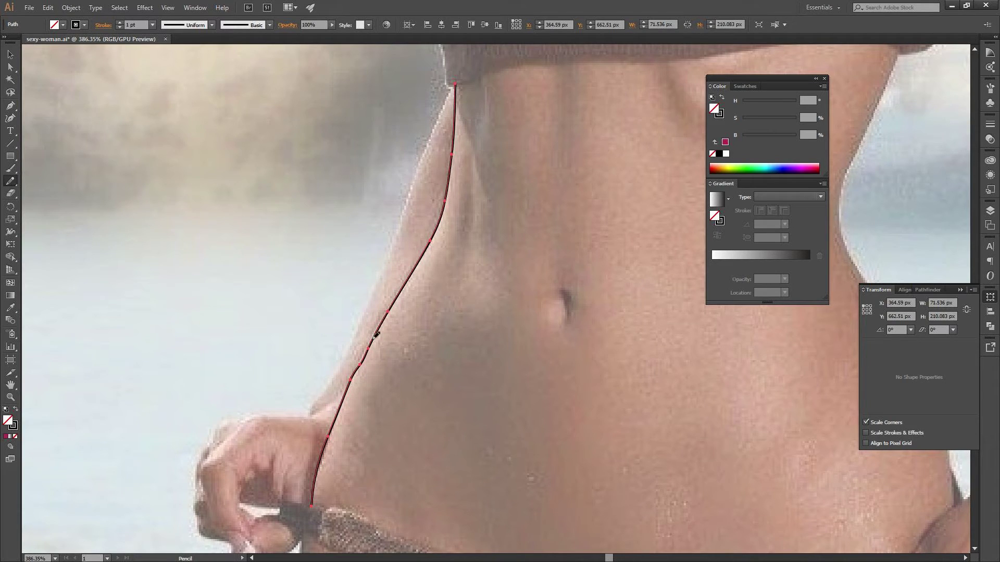
- Overdraw the waist contour from under the top down to the hip to smooth it
drag(375, 334, 345, 409)
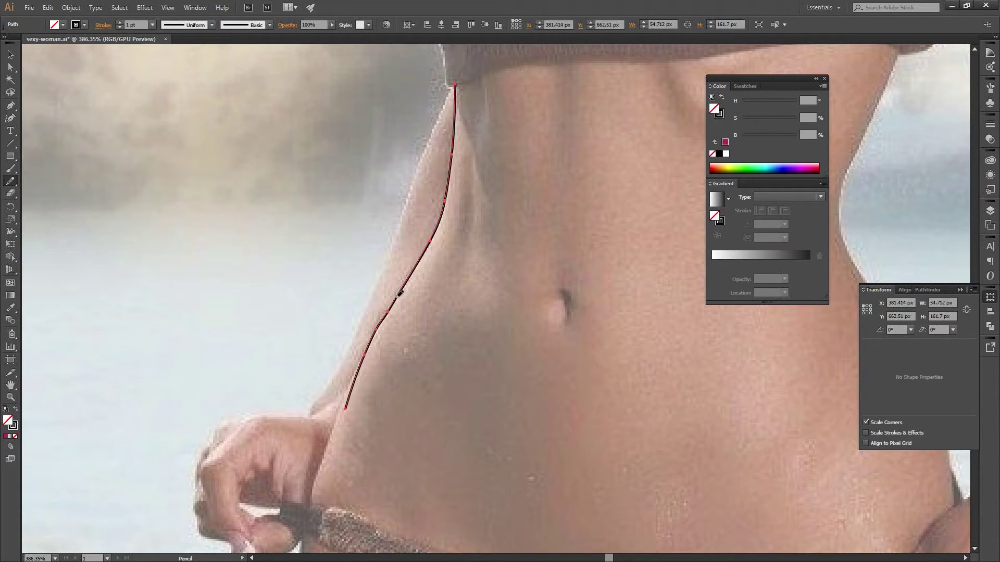
drag(399, 294, 315, 501)
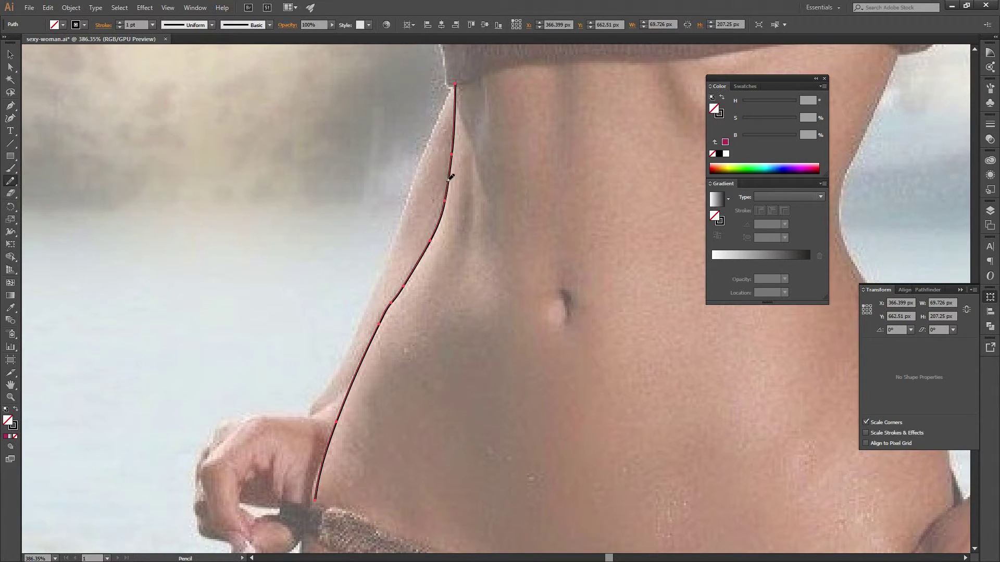
drag(449, 194, 421, 301)
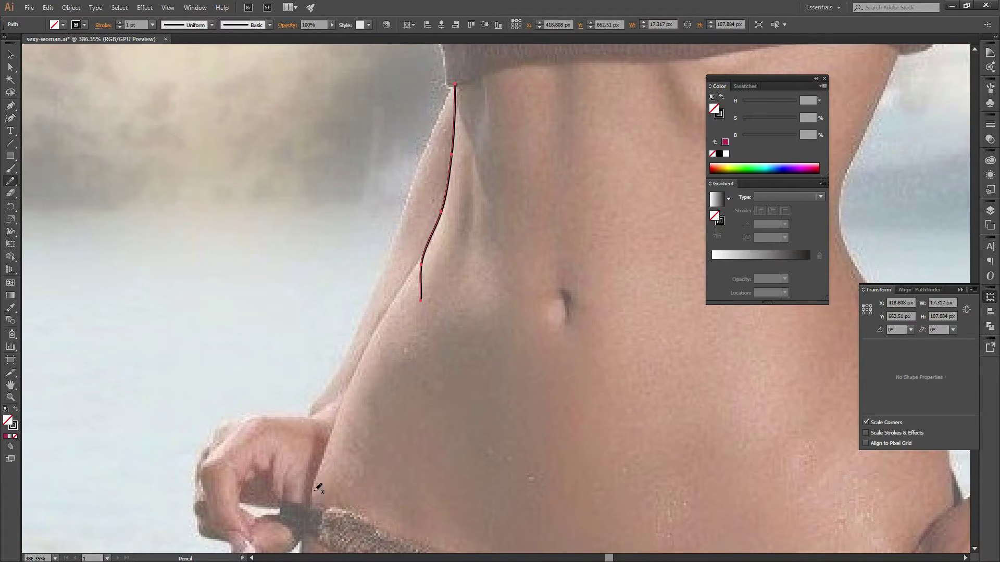
drag(430, 242, 437, 334)
drag(455, 459, 457, 460)
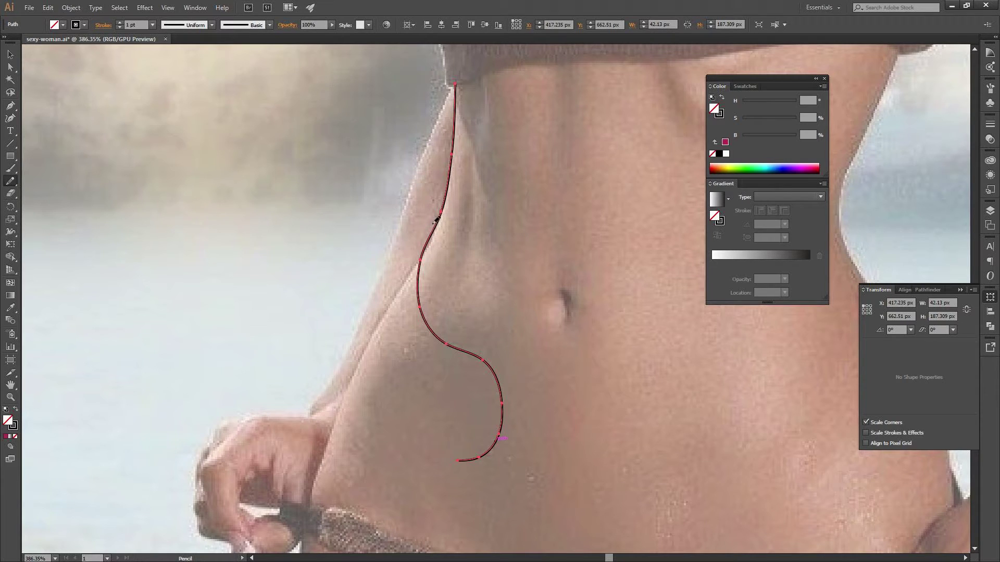
drag(439, 220, 359, 370)
drag(360, 370, 313, 504)
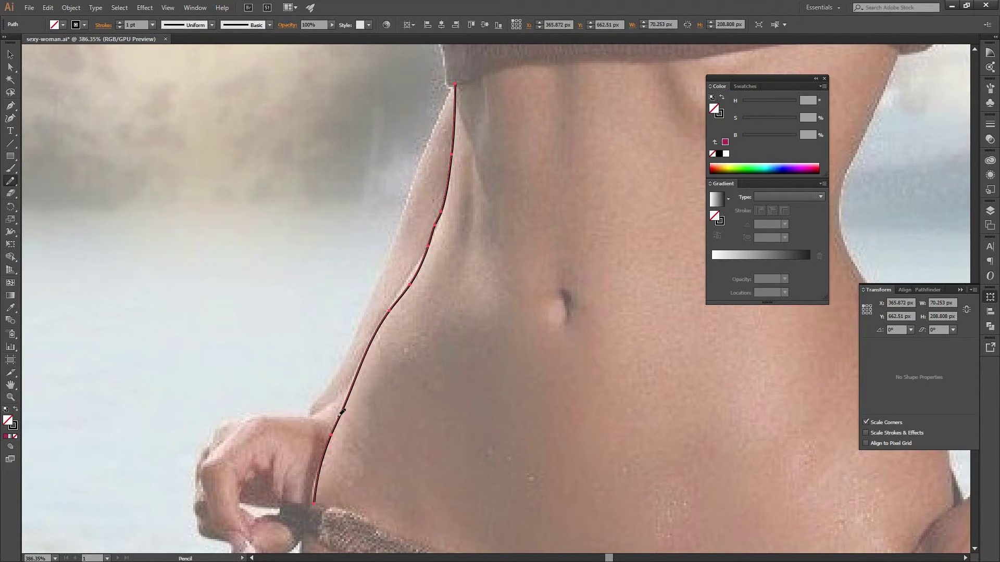
drag(340, 416, 439, 223)
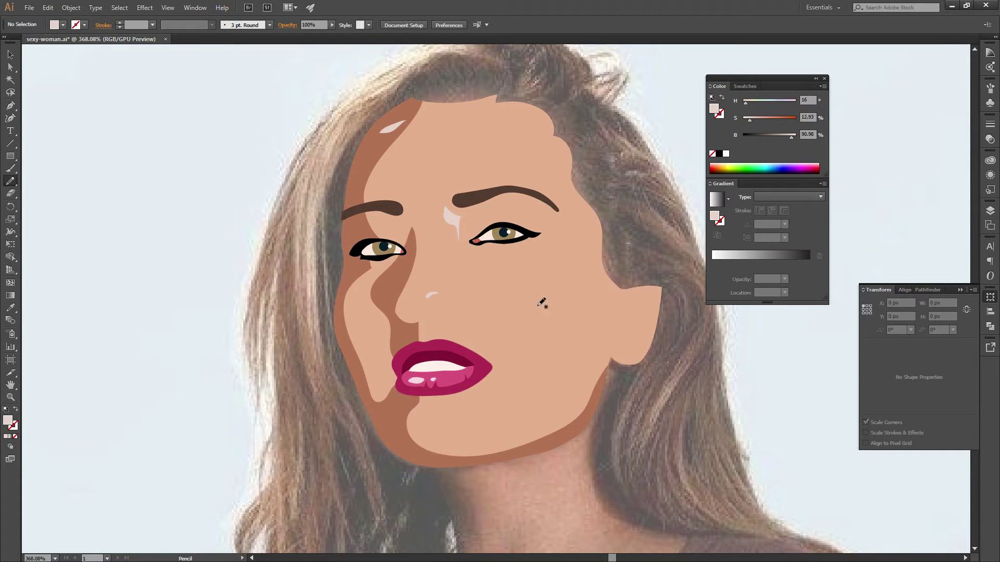
- Turn on Fill new pencil strokes in Pencil Tool Options and deselect the sketched cheek oval
ctrl+click(456, 223)
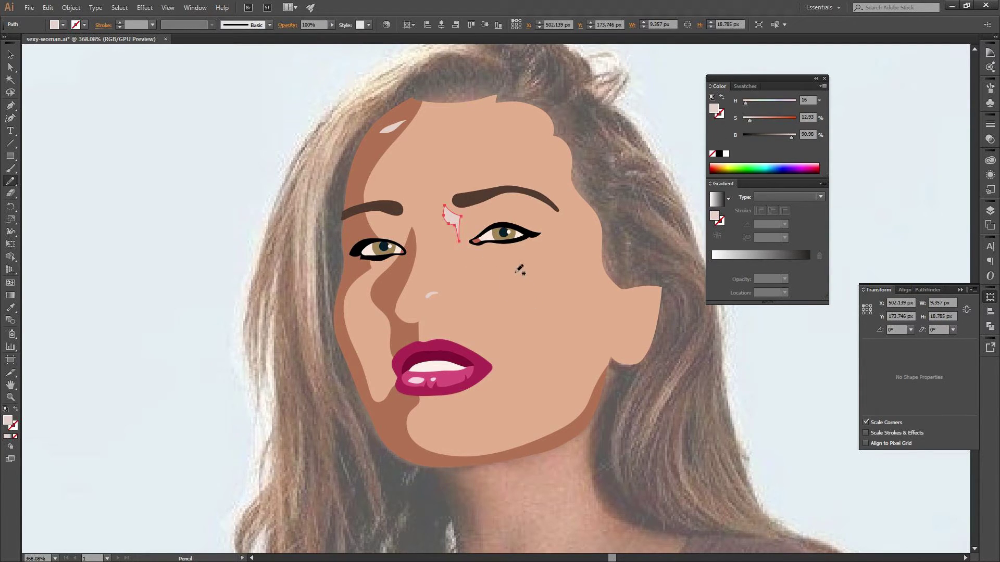
drag(524, 267, 503, 298)
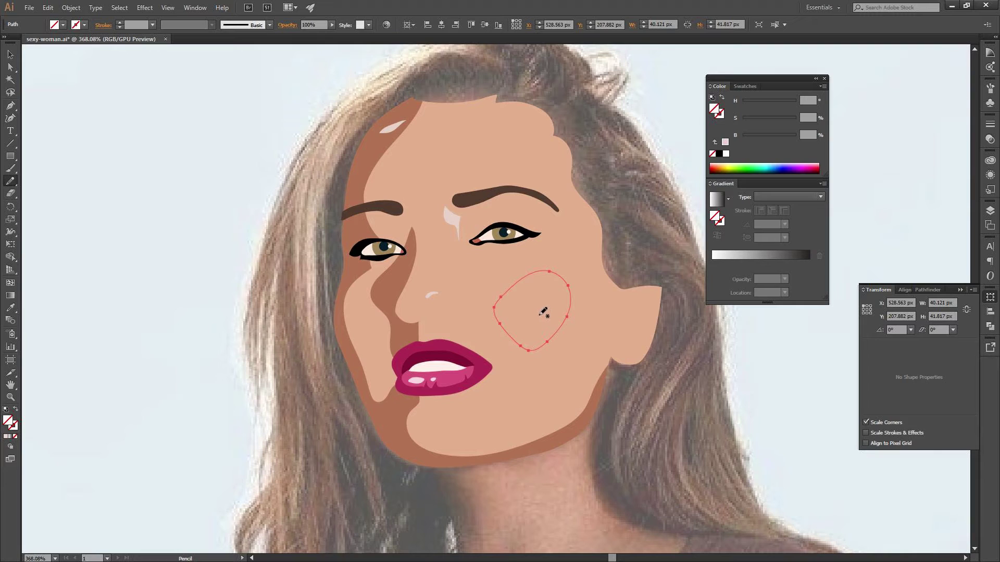
key(Return)
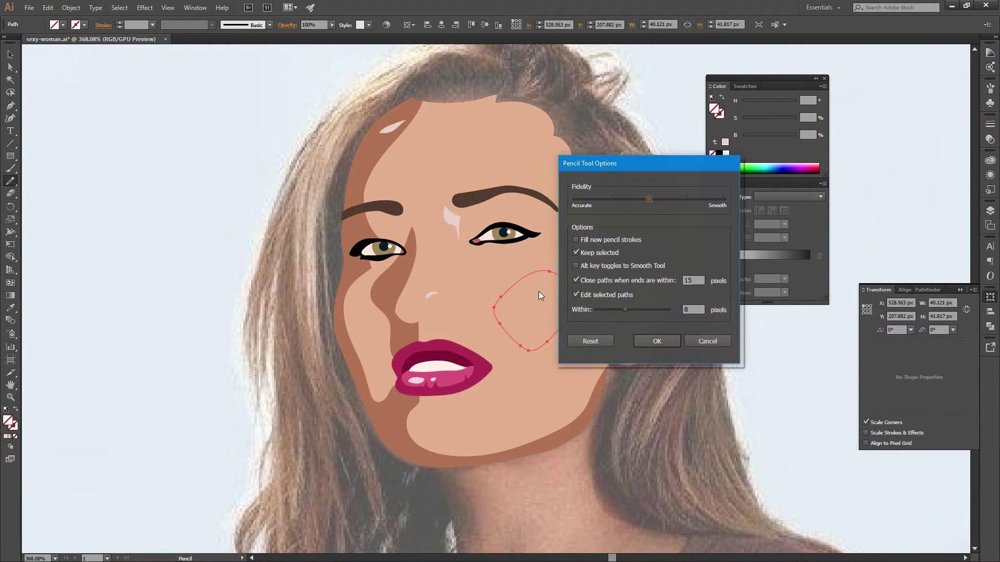
click(621, 239)
click(646, 343)
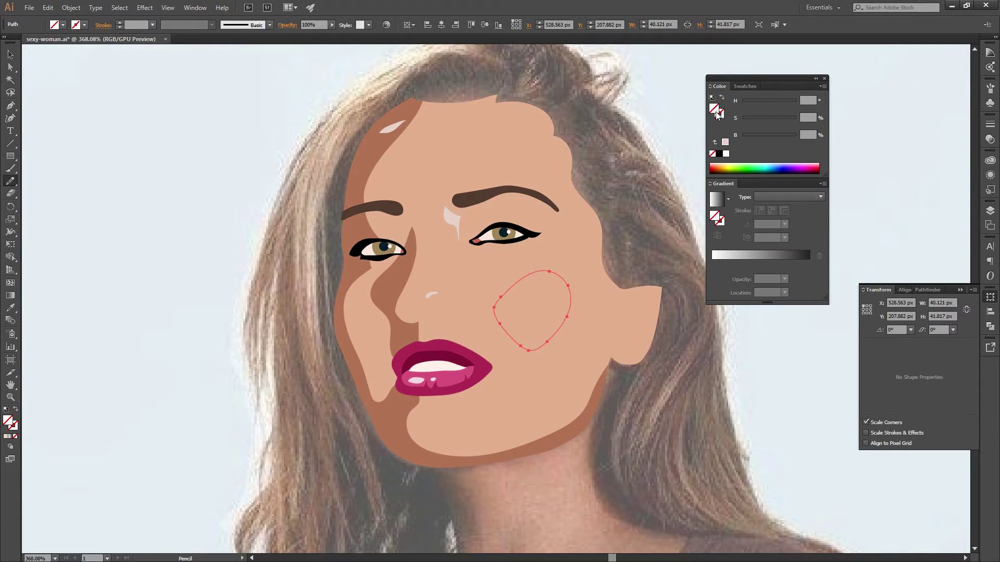
key(ctrl+shift+a)
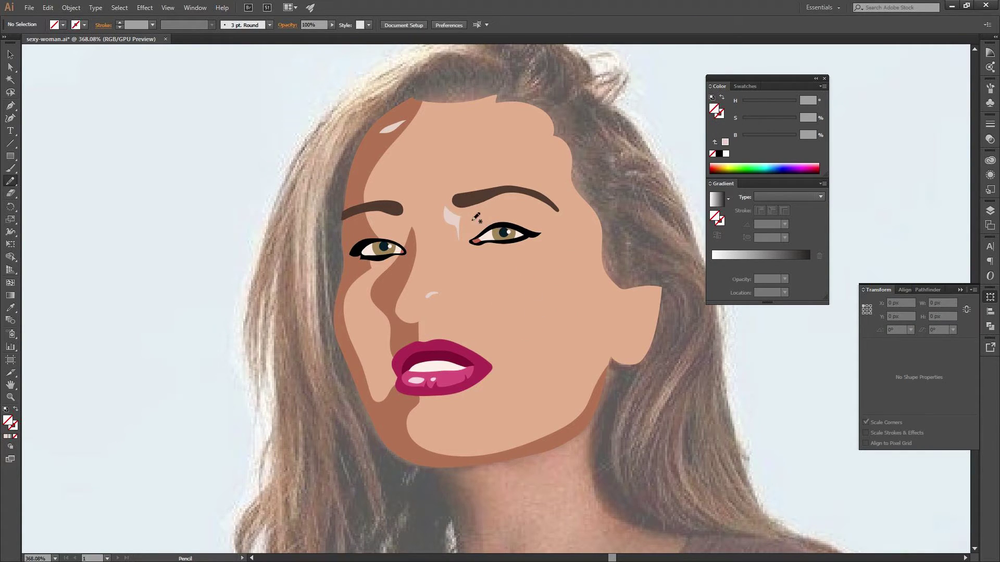
- Draw a light pink nose-bridge shape and a pale blush patch on the right cheek
drag(473, 220, 445, 208)
click(725, 142)
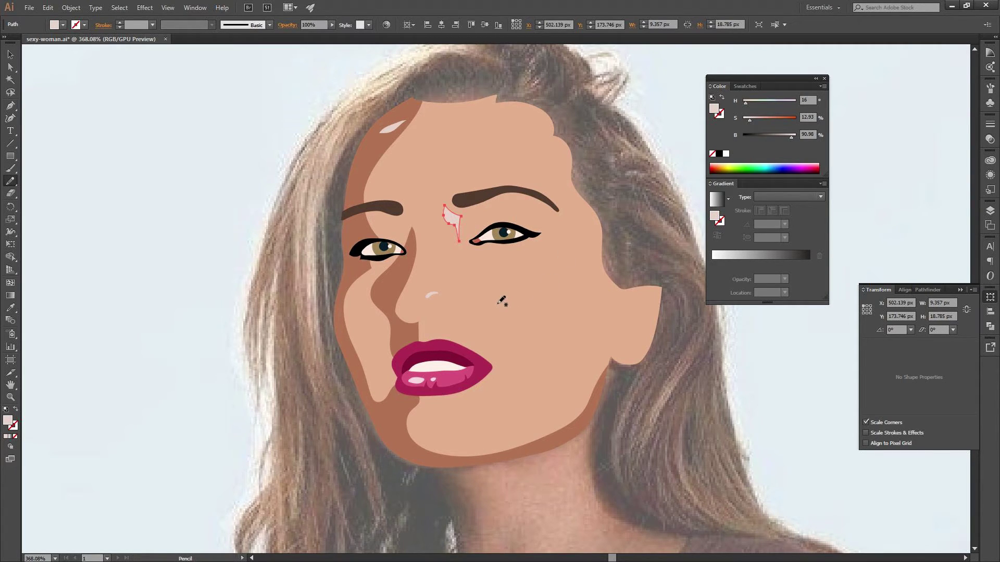
drag(499, 303, 499, 302)
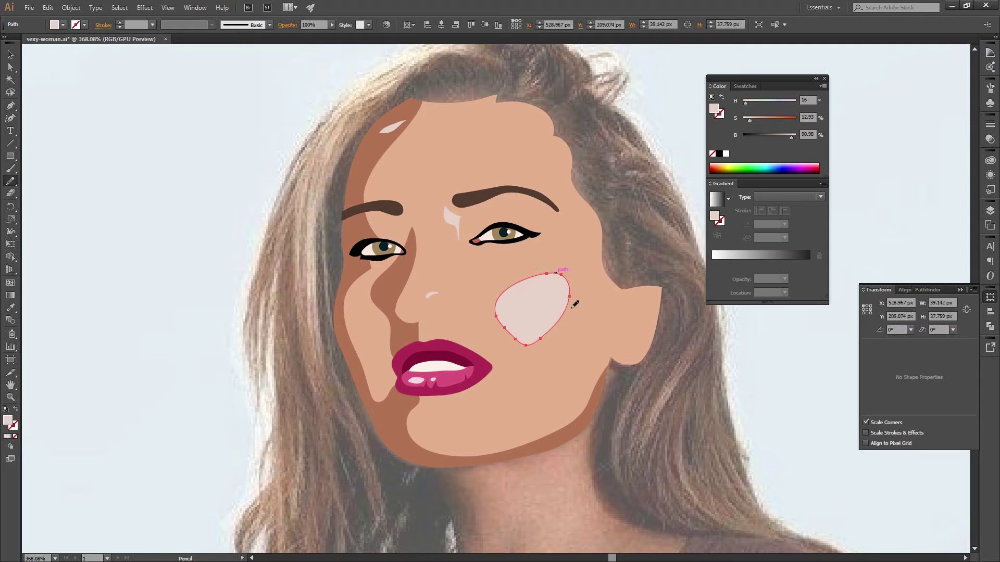
ctrl+click(707, 362)
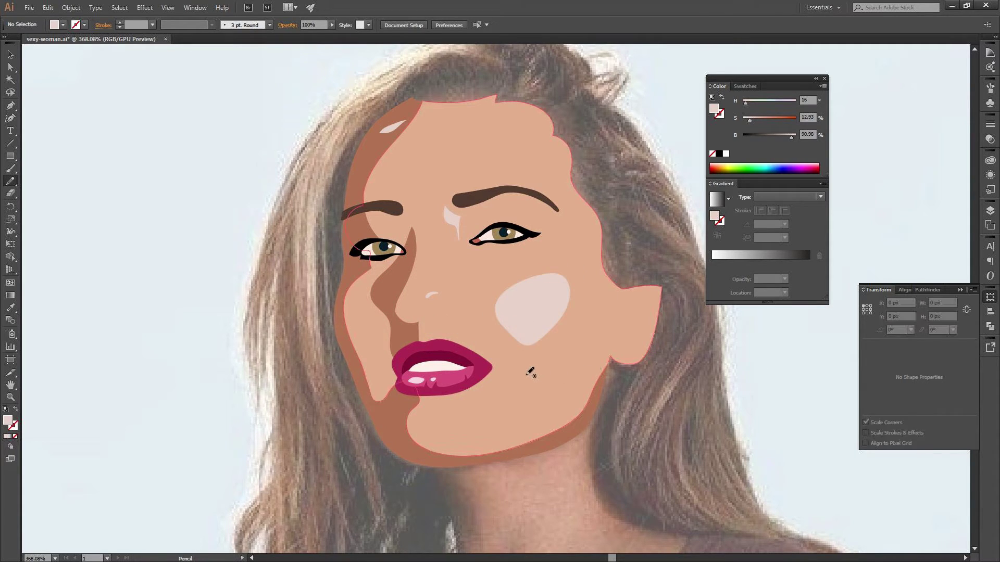
- Undo a stray pink patch, sample the nose-shadow brown and draw a shadow under the nose tip
drag(530, 365, 553, 376)
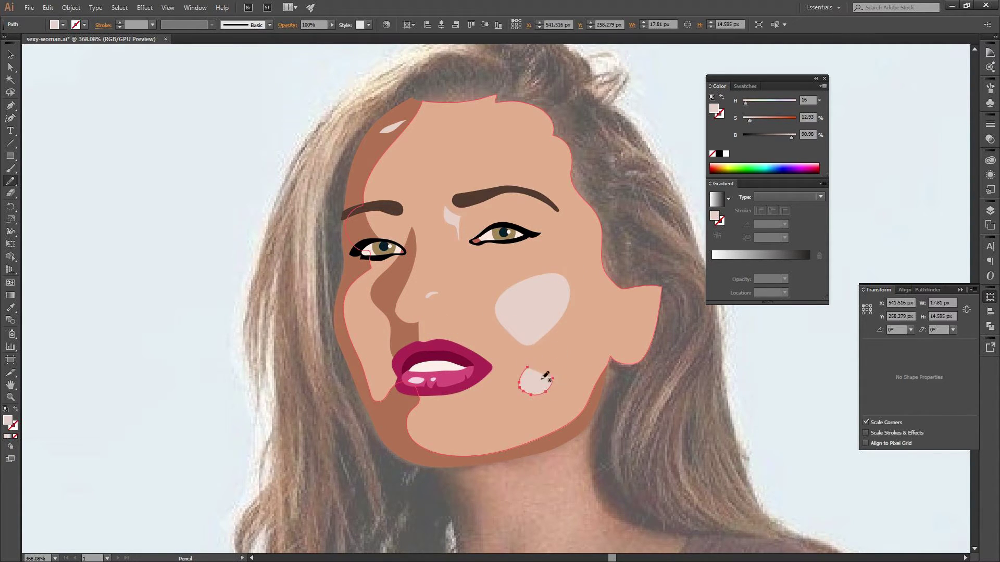
key(ctrl+z)
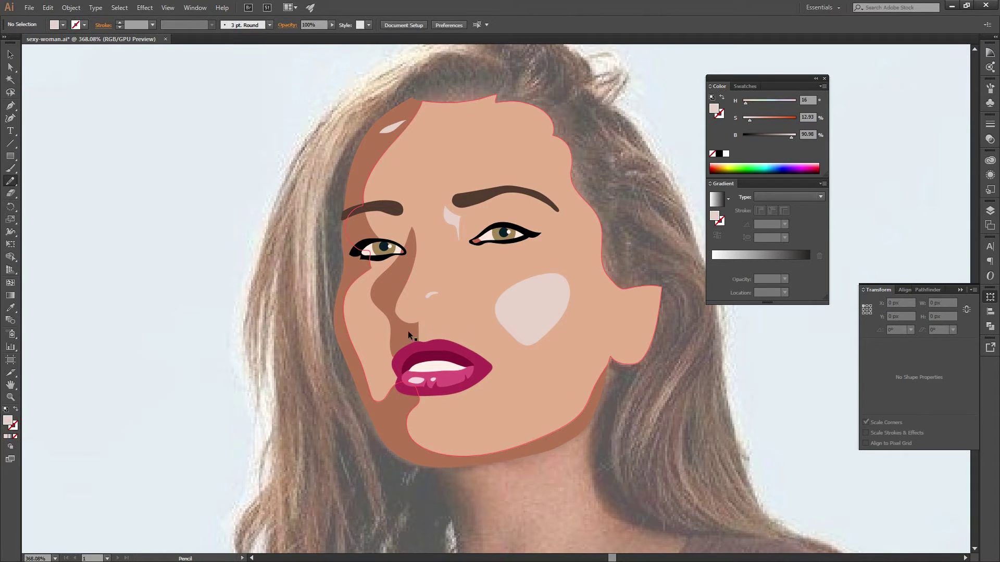
ctrl+click(409, 334)
drag(443, 308, 450, 311)
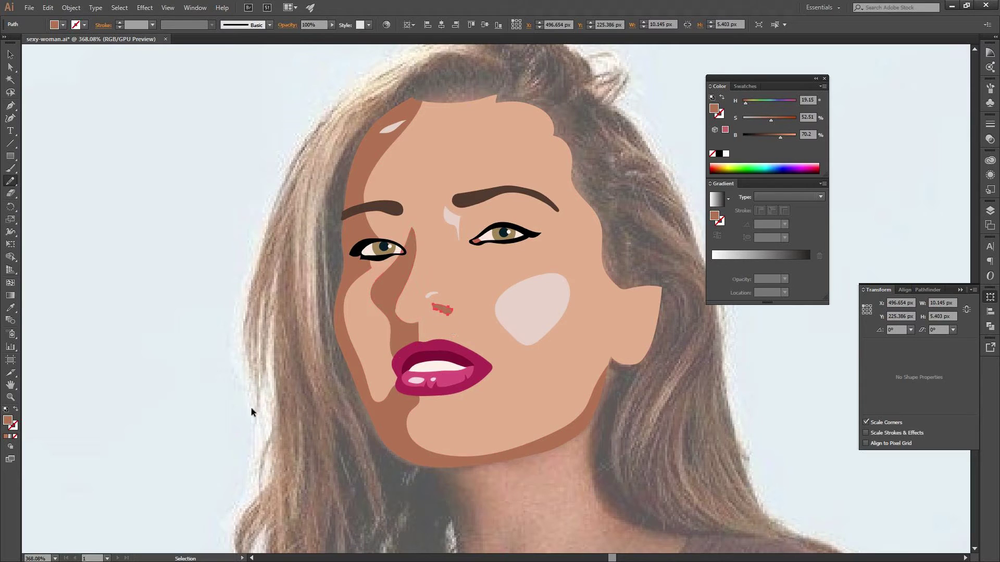
ctrl+click(292, 420)
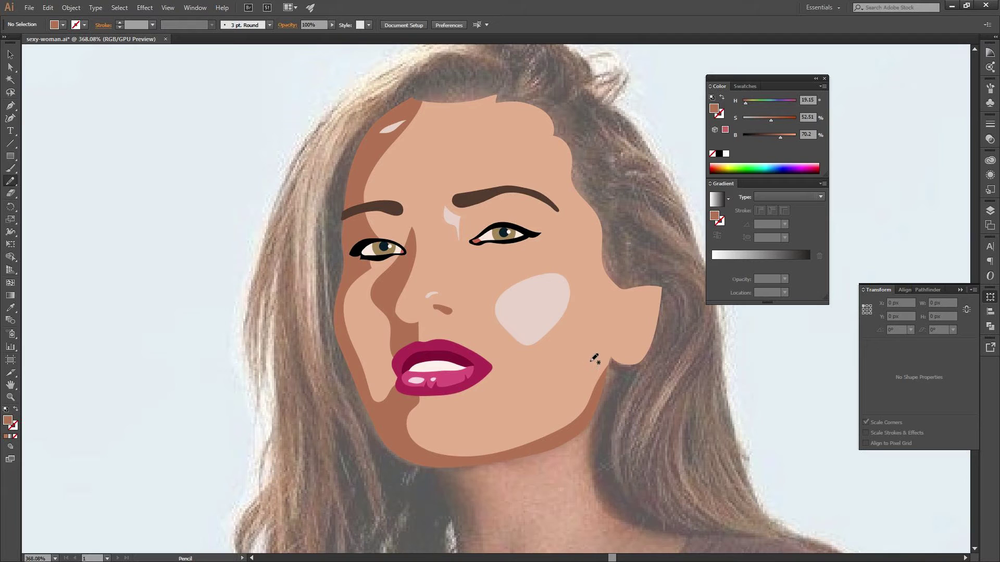
key(Return)
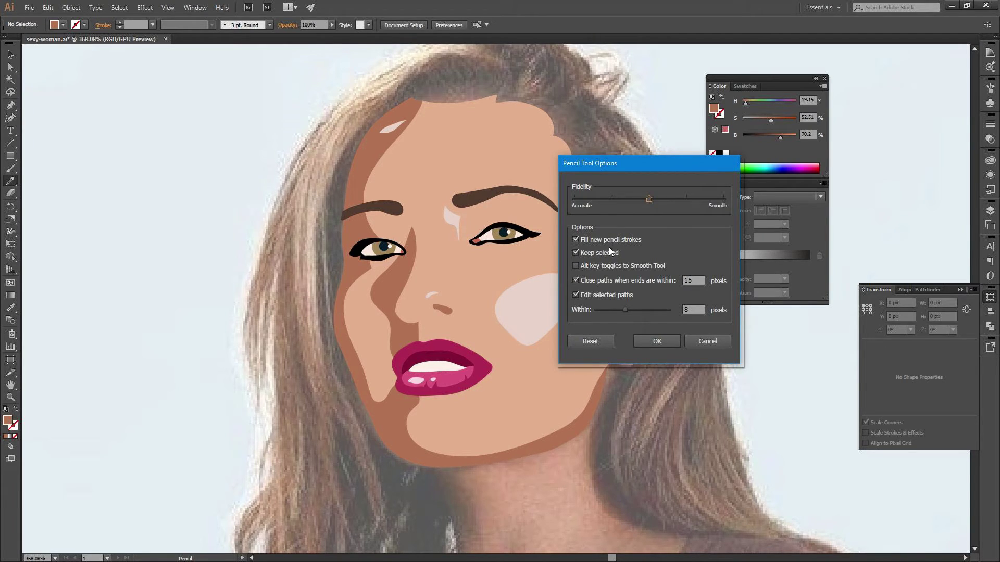
- Draw a closed brown Pencil eyeshadow shape over the right eyelid
click(659, 343)
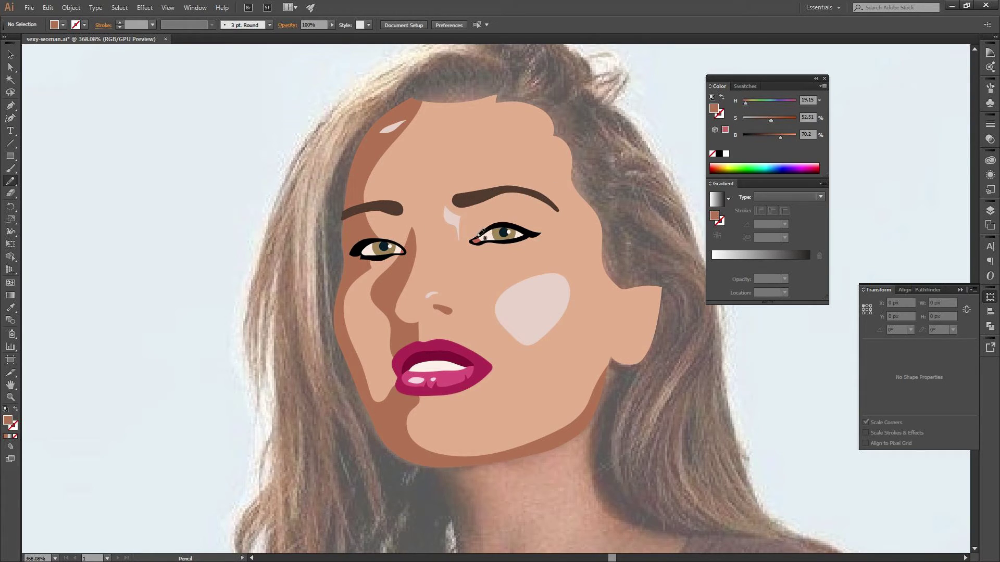
drag(478, 235, 487, 233)
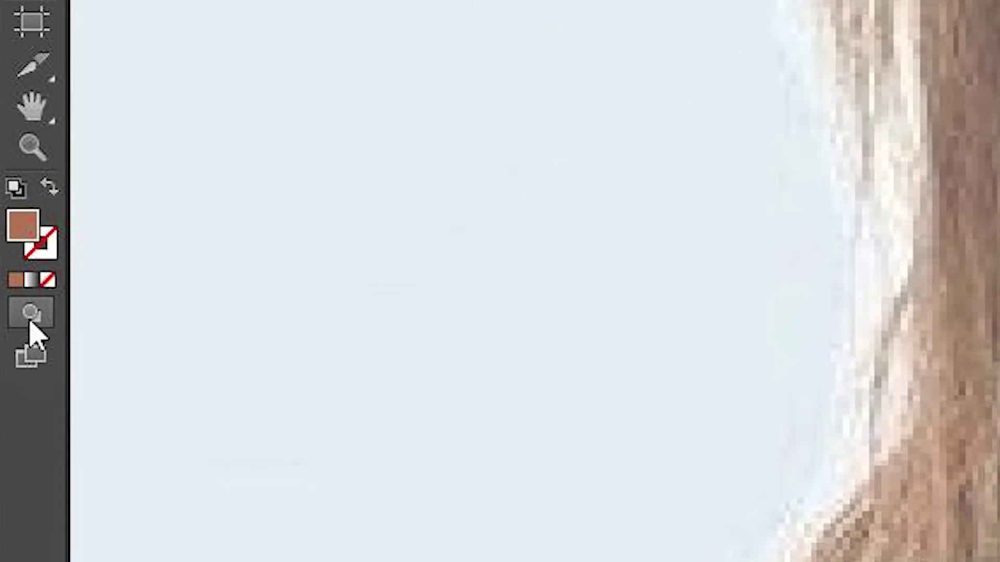
click(29, 323)
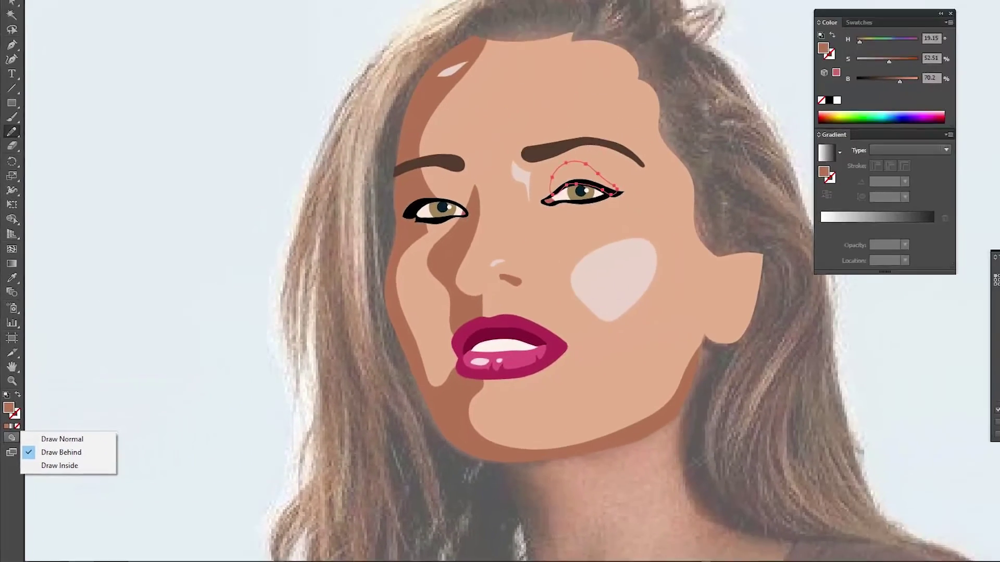
- Bring the right-eye eyeshadow shape to the front, in front of the skin
click(73, 462)
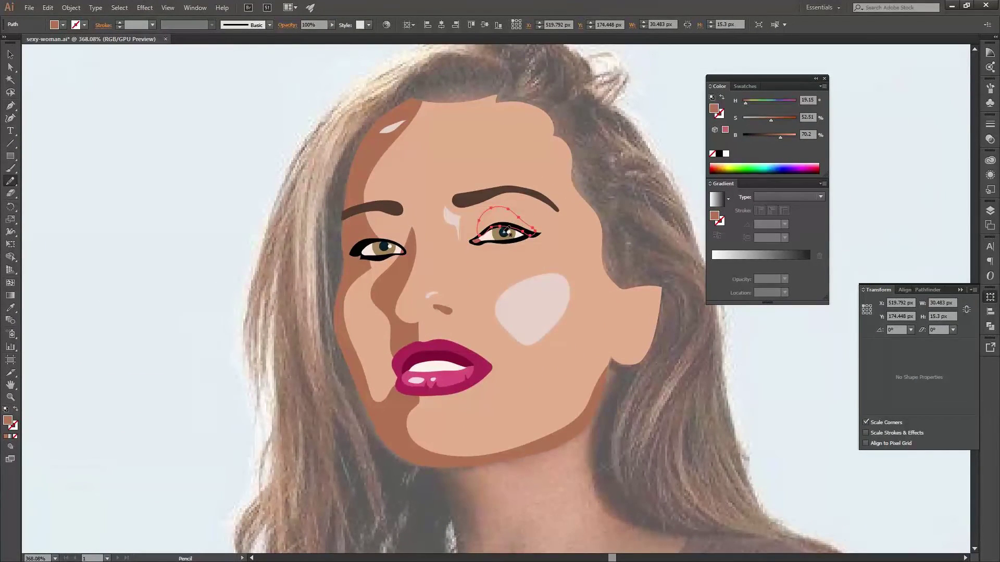
right_click(504, 219)
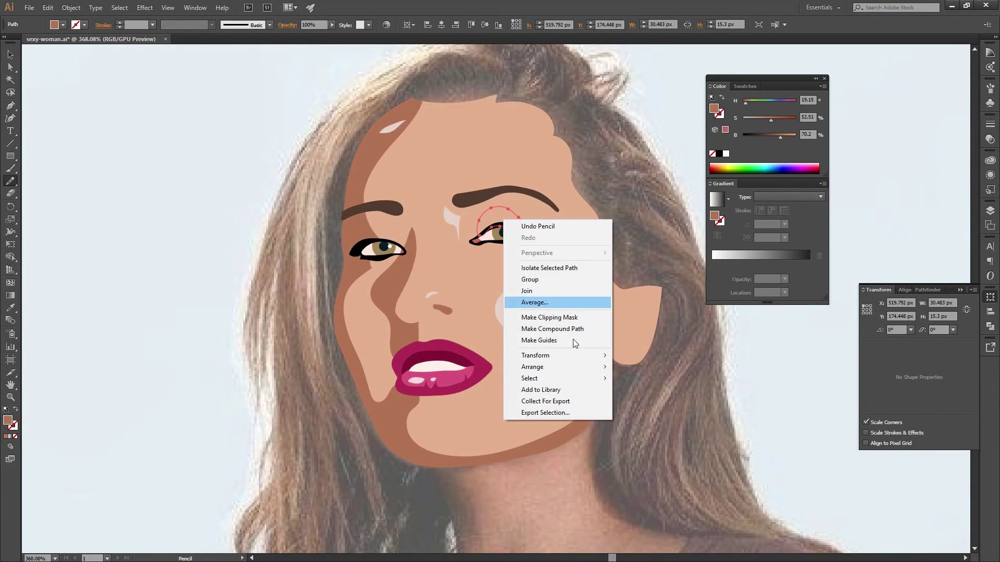
click(403, 367)
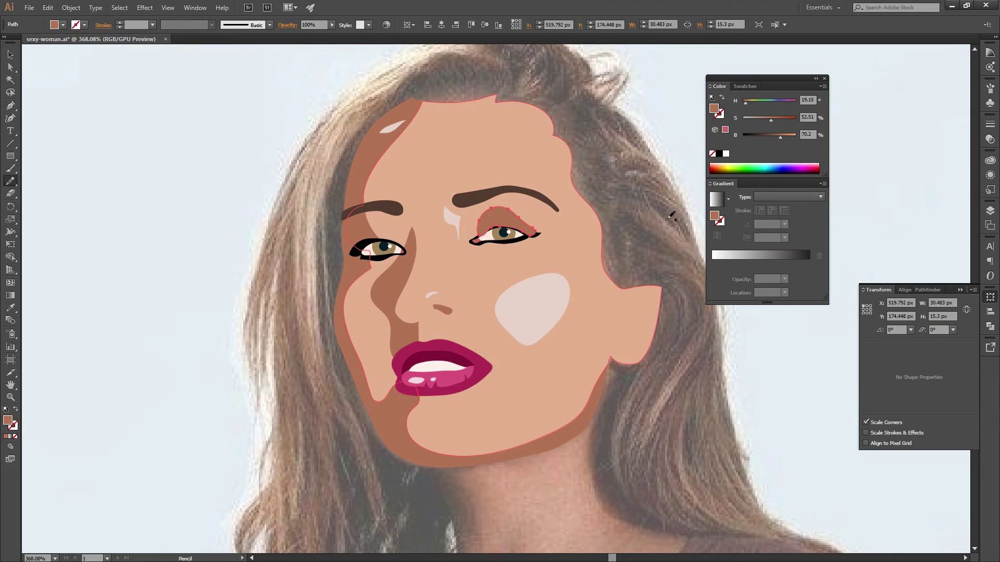
click(748, 368)
- Draw a dark brown hair shape sampled from the photo around the head, then hide it
drag(587, 163, 538, 254)
click(763, 135)
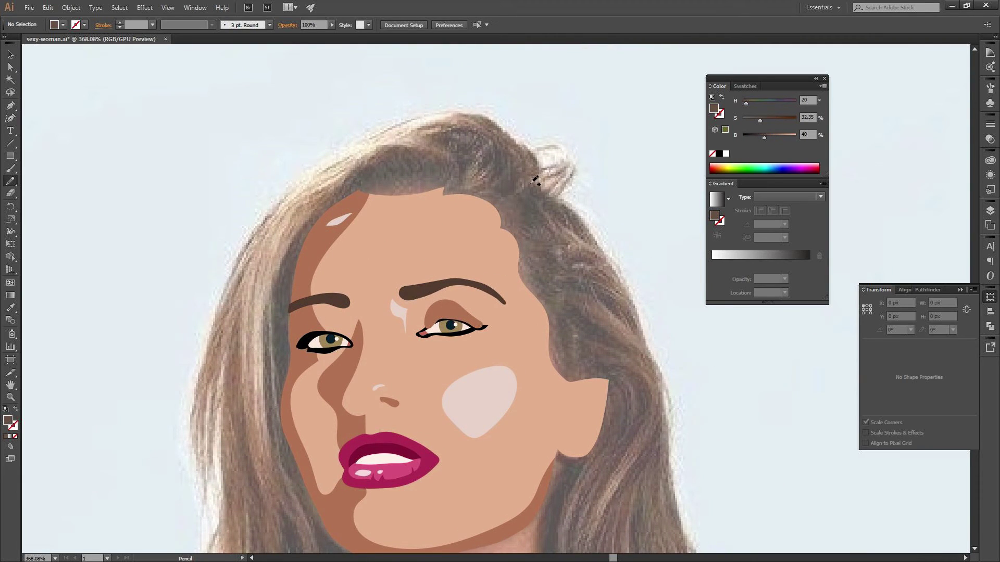
mouse_move(535, 180)
mouse_down()
mouse_move(603, 465)
mouse_move(353, 500)
mouse_move(206, 361)
mouse_move(531, 177)
mouse_move(537, 206)
mouse_up()
scroll(592, 268, down, 2)
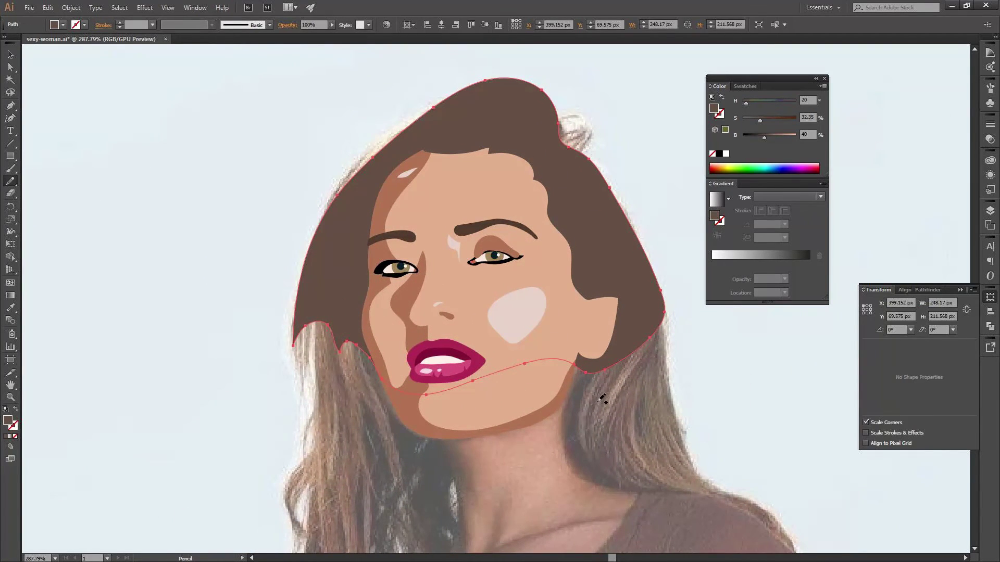
key(ctrl+3)
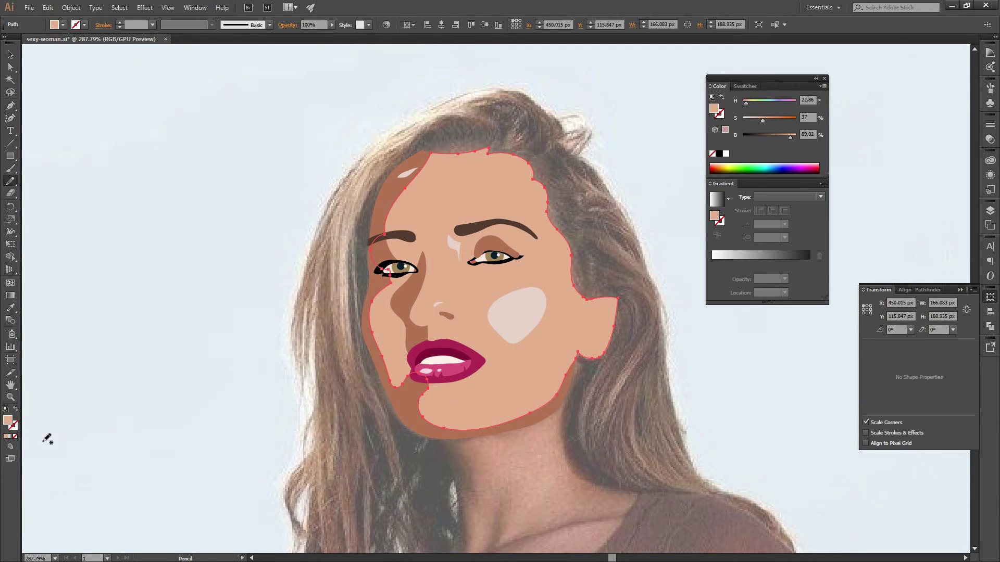
- Use Draw Inside mode to paint an orange shadow at the right temple within the face
click(11, 447)
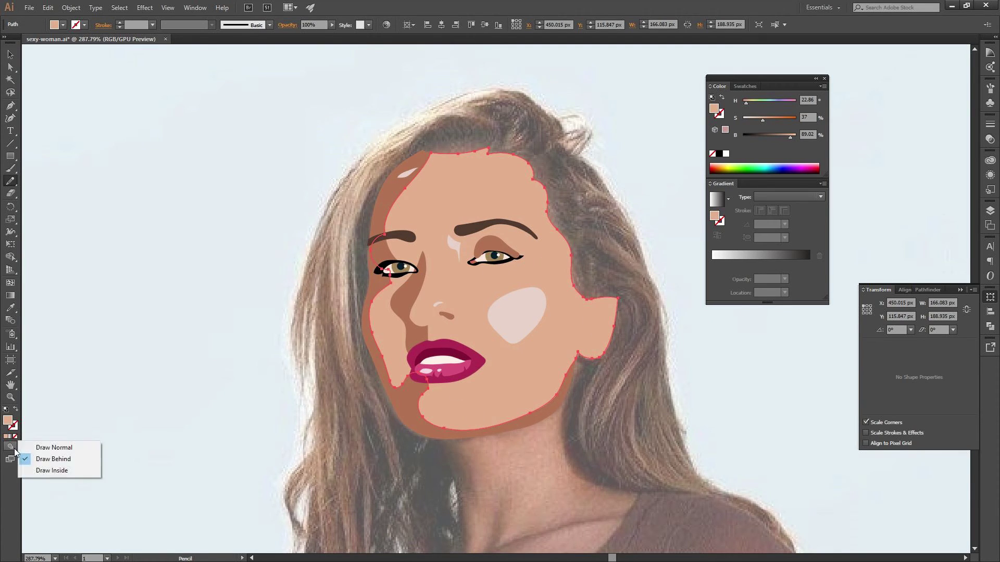
click(52, 471)
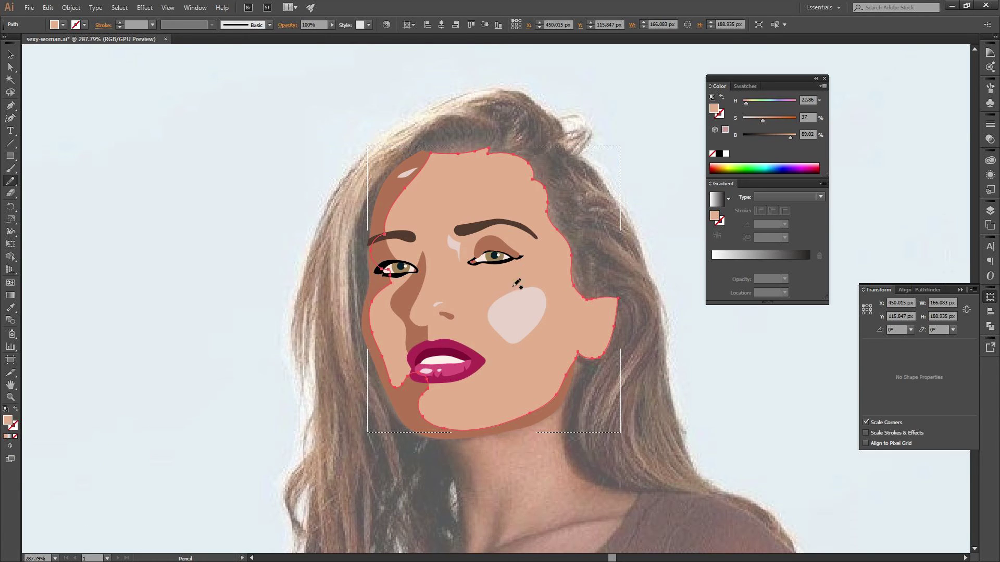
click(523, 217)
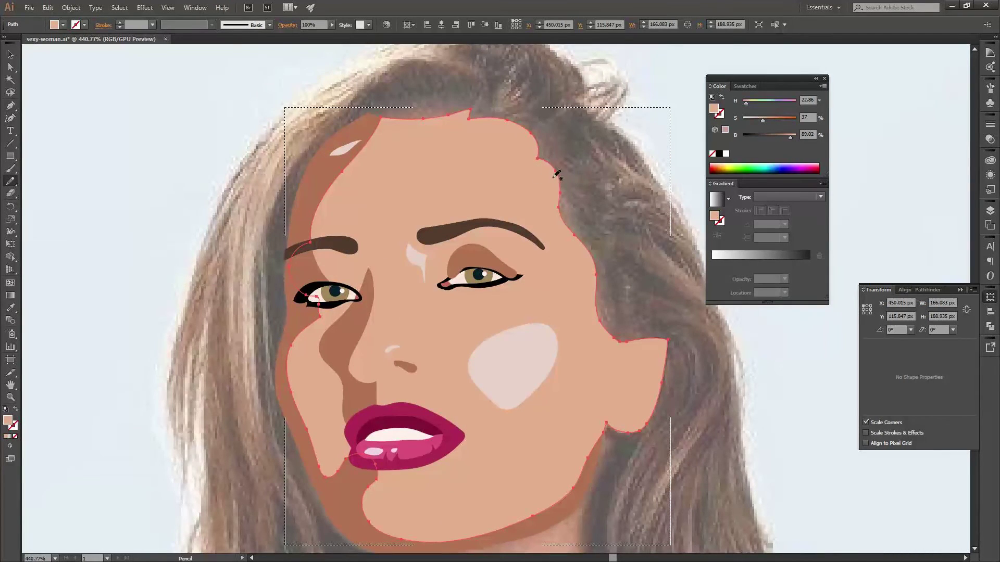
drag(552, 159, 562, 165)
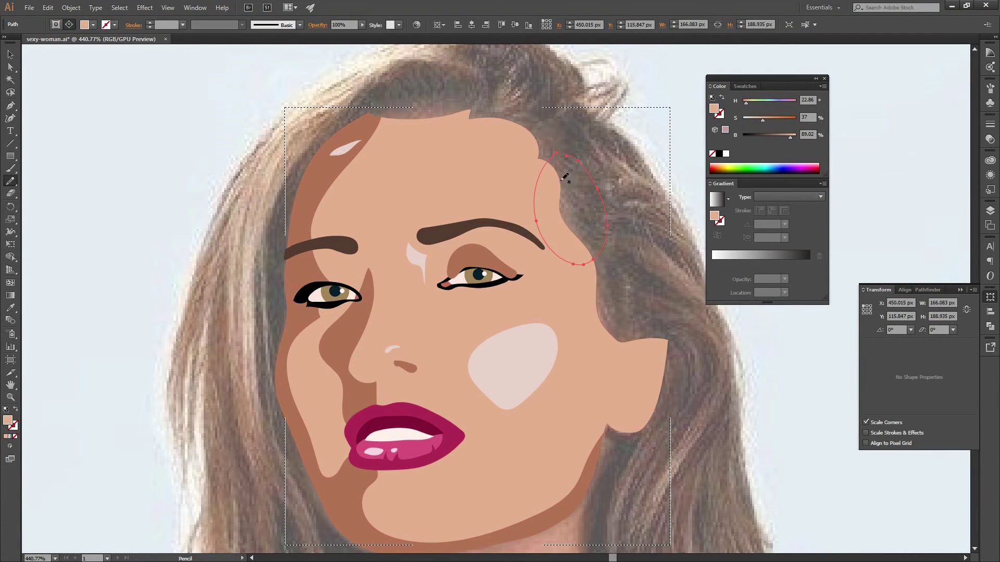
drag(774, 125, 780, 124)
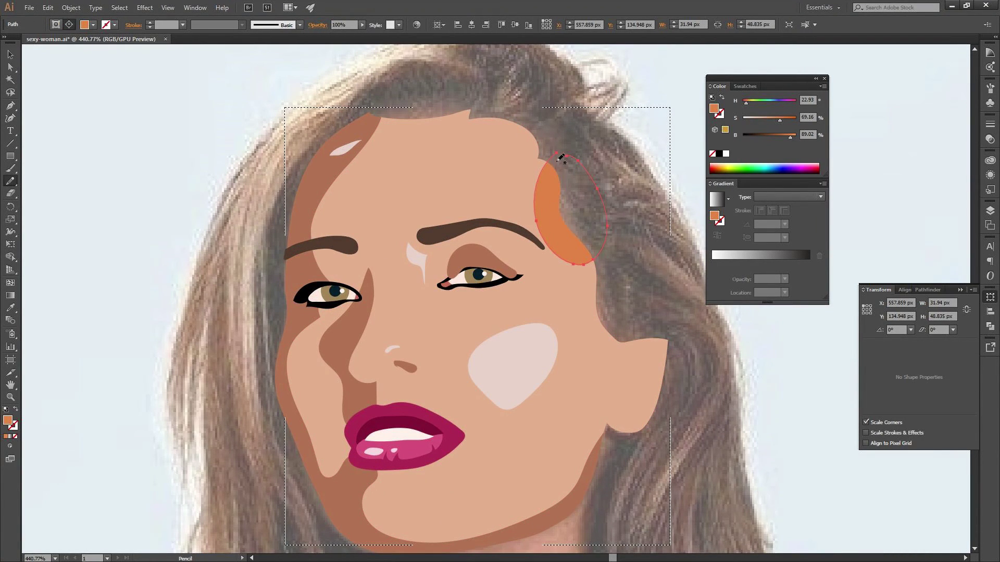